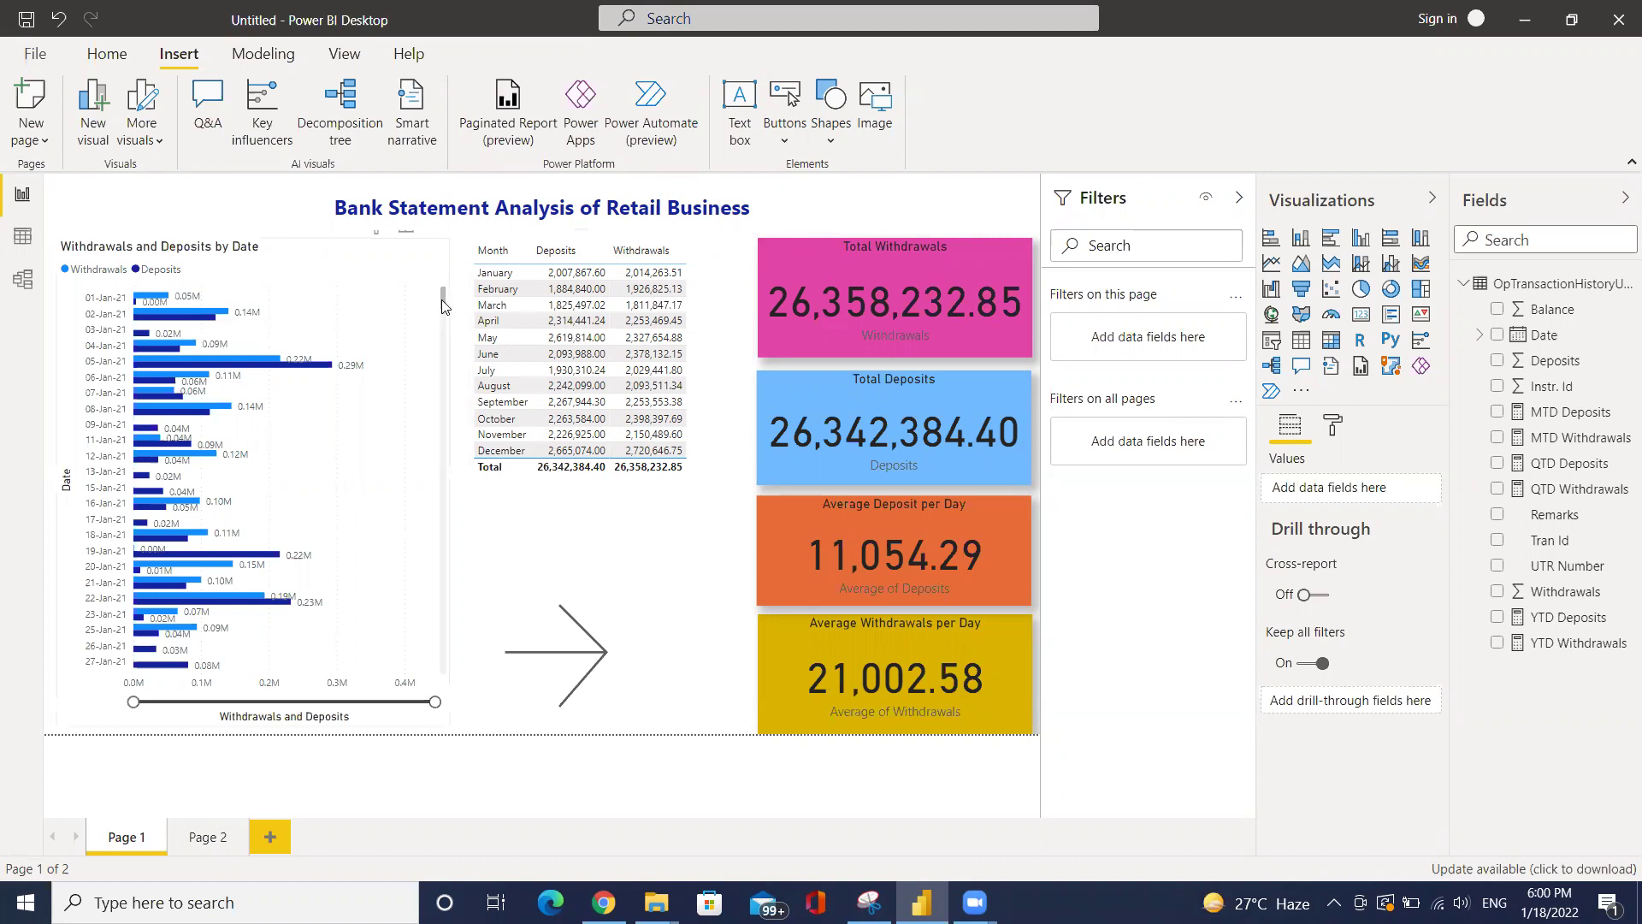
Scroll through the Power BI report page and select the page
mouse_move(441, 299)
mouse_down()
mouse_move(442, 476)
mouse_move(430, 307)
mouse_up()
drag(444, 299, 443, 663)
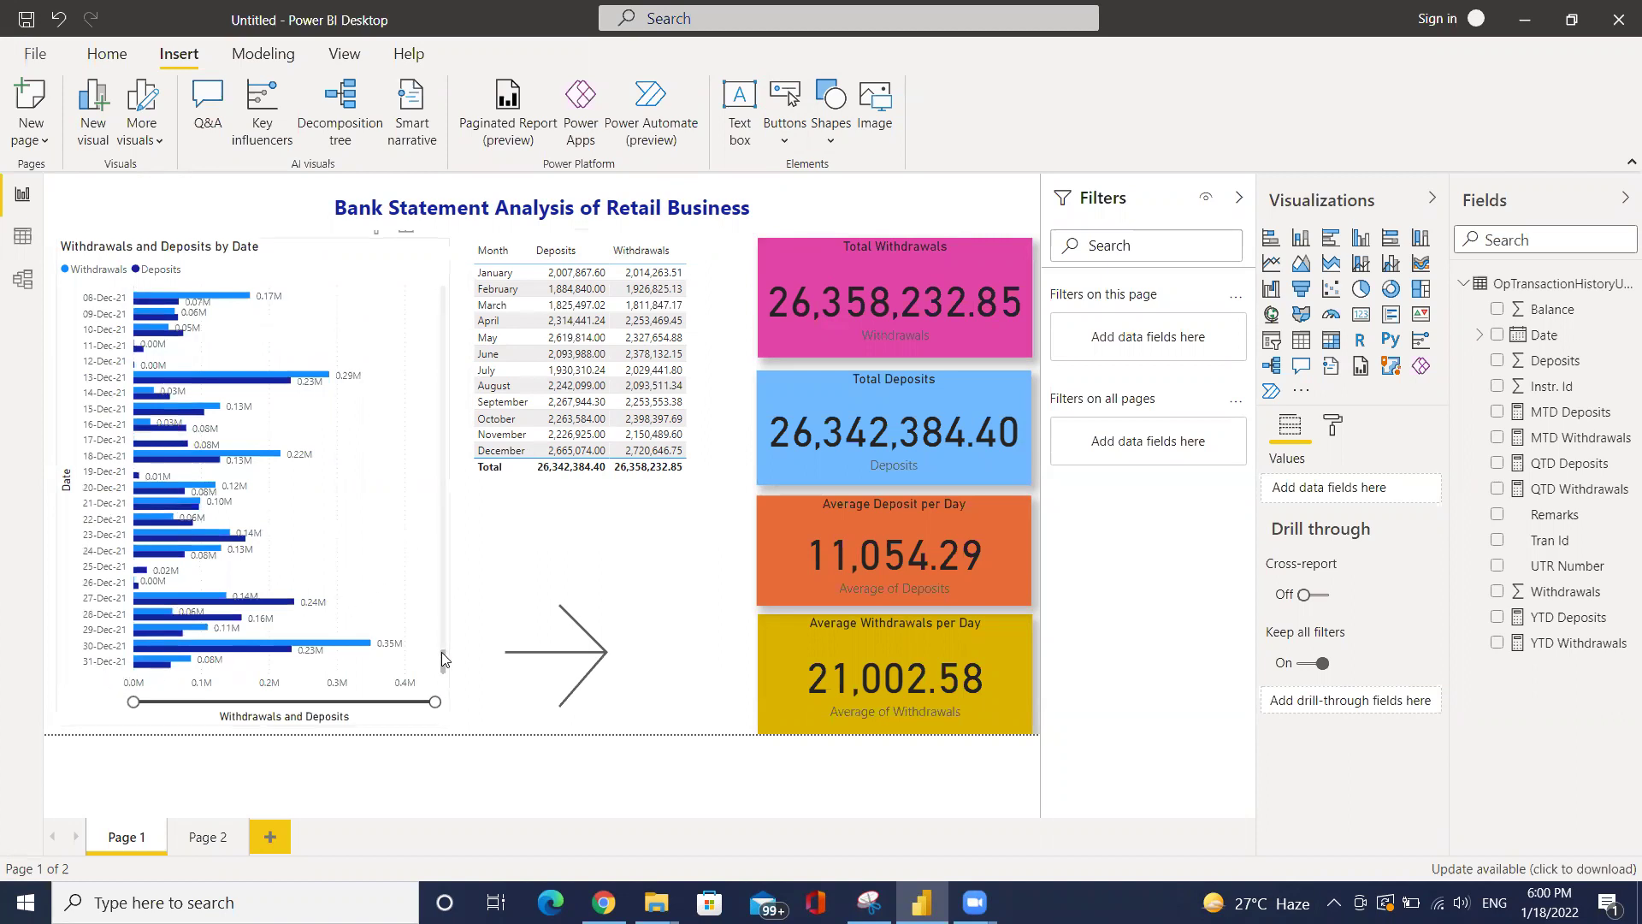
drag(444, 660, 438, 293)
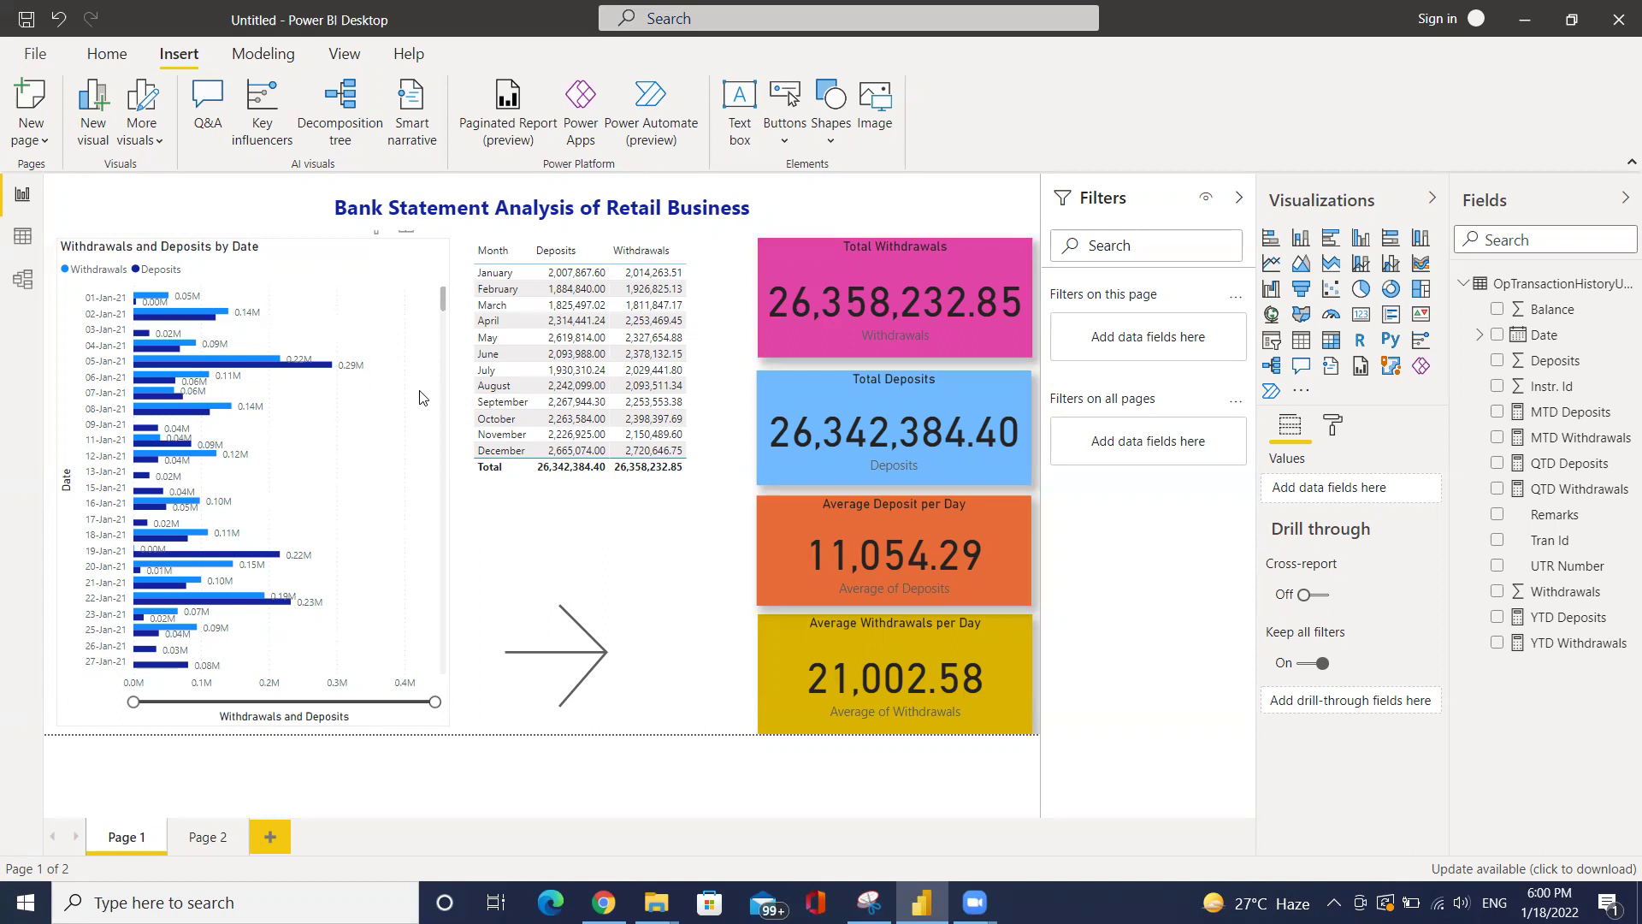
click(596, 543)
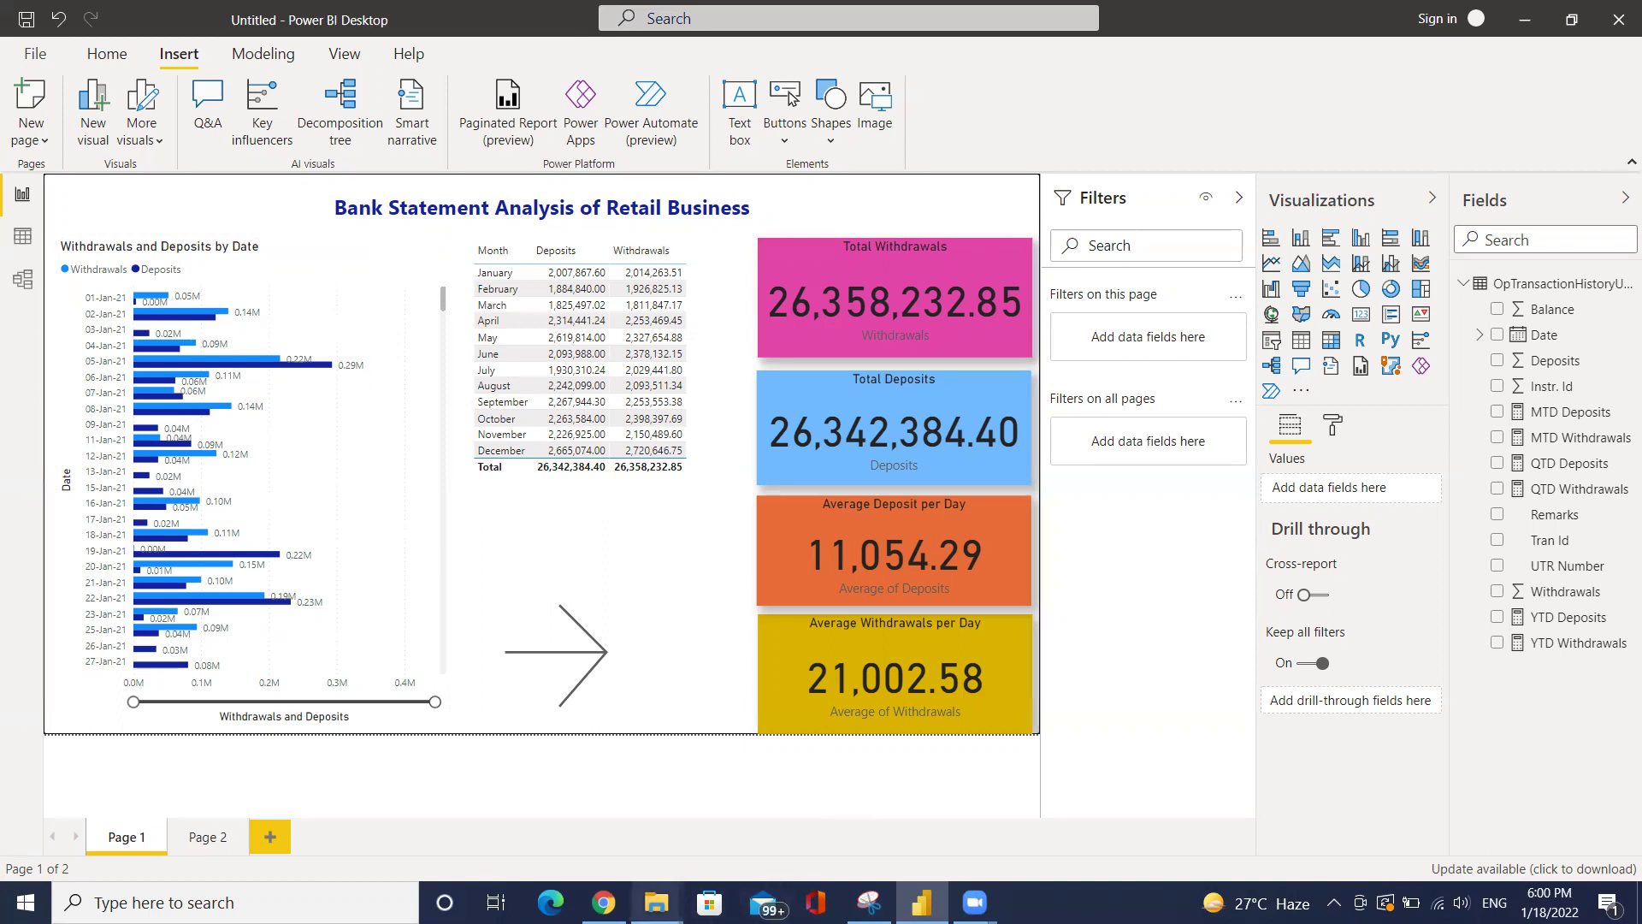
Open Bank Statement Jan 2022 from the Desktop Data folder in Excel
mouse_move(656, 902)
click(530, 800)
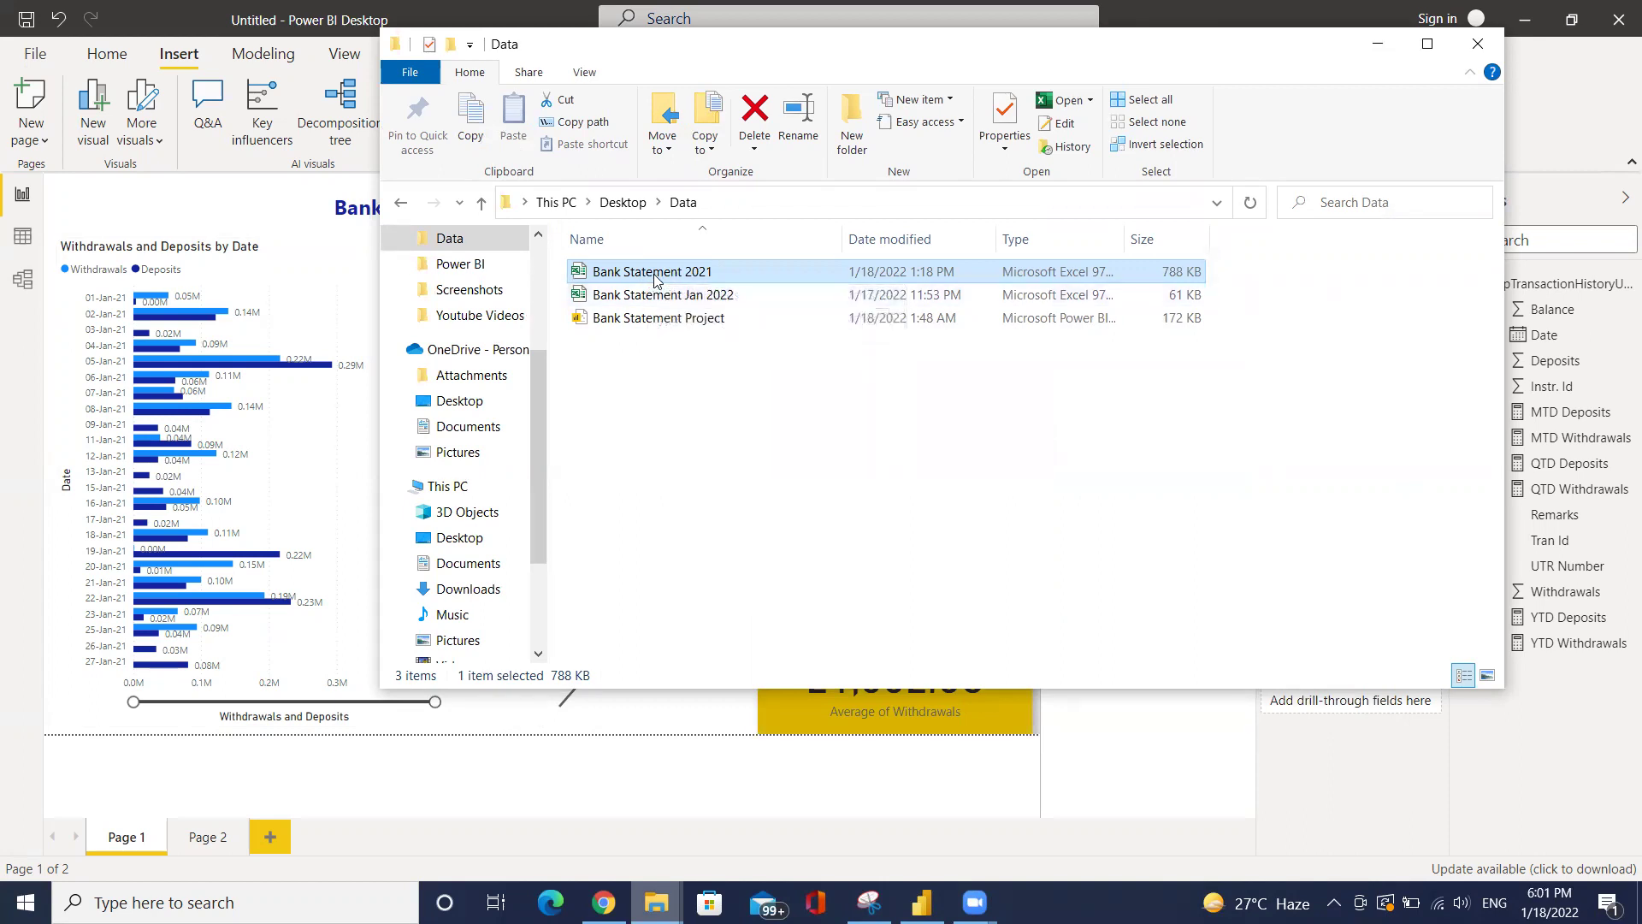
mouse_move(652, 272)
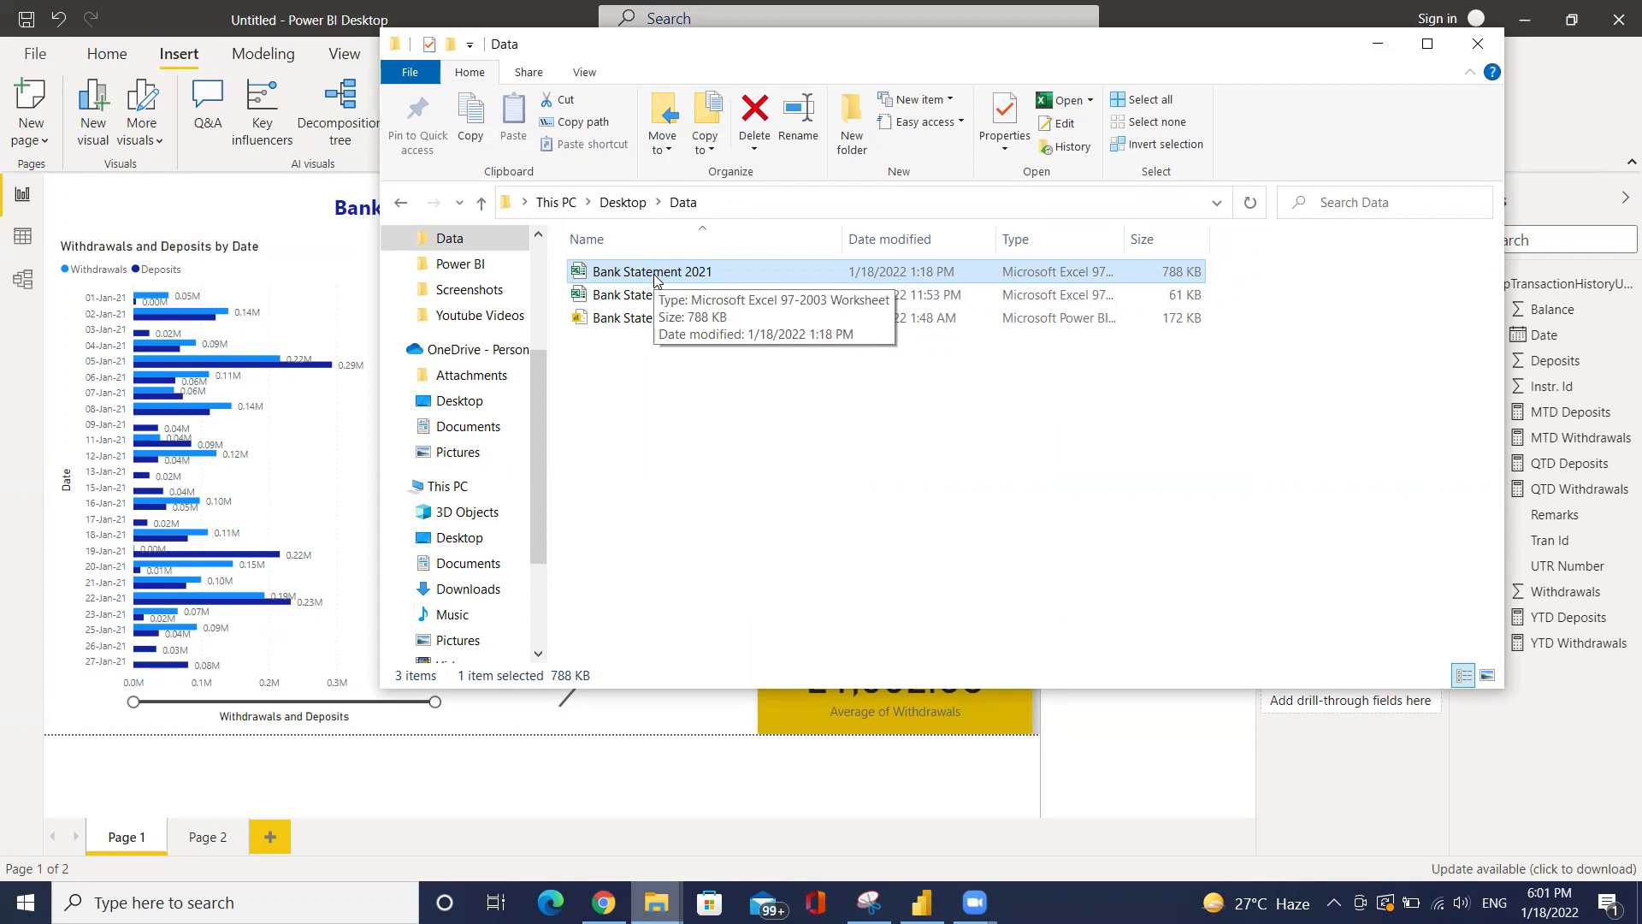
click(659, 295)
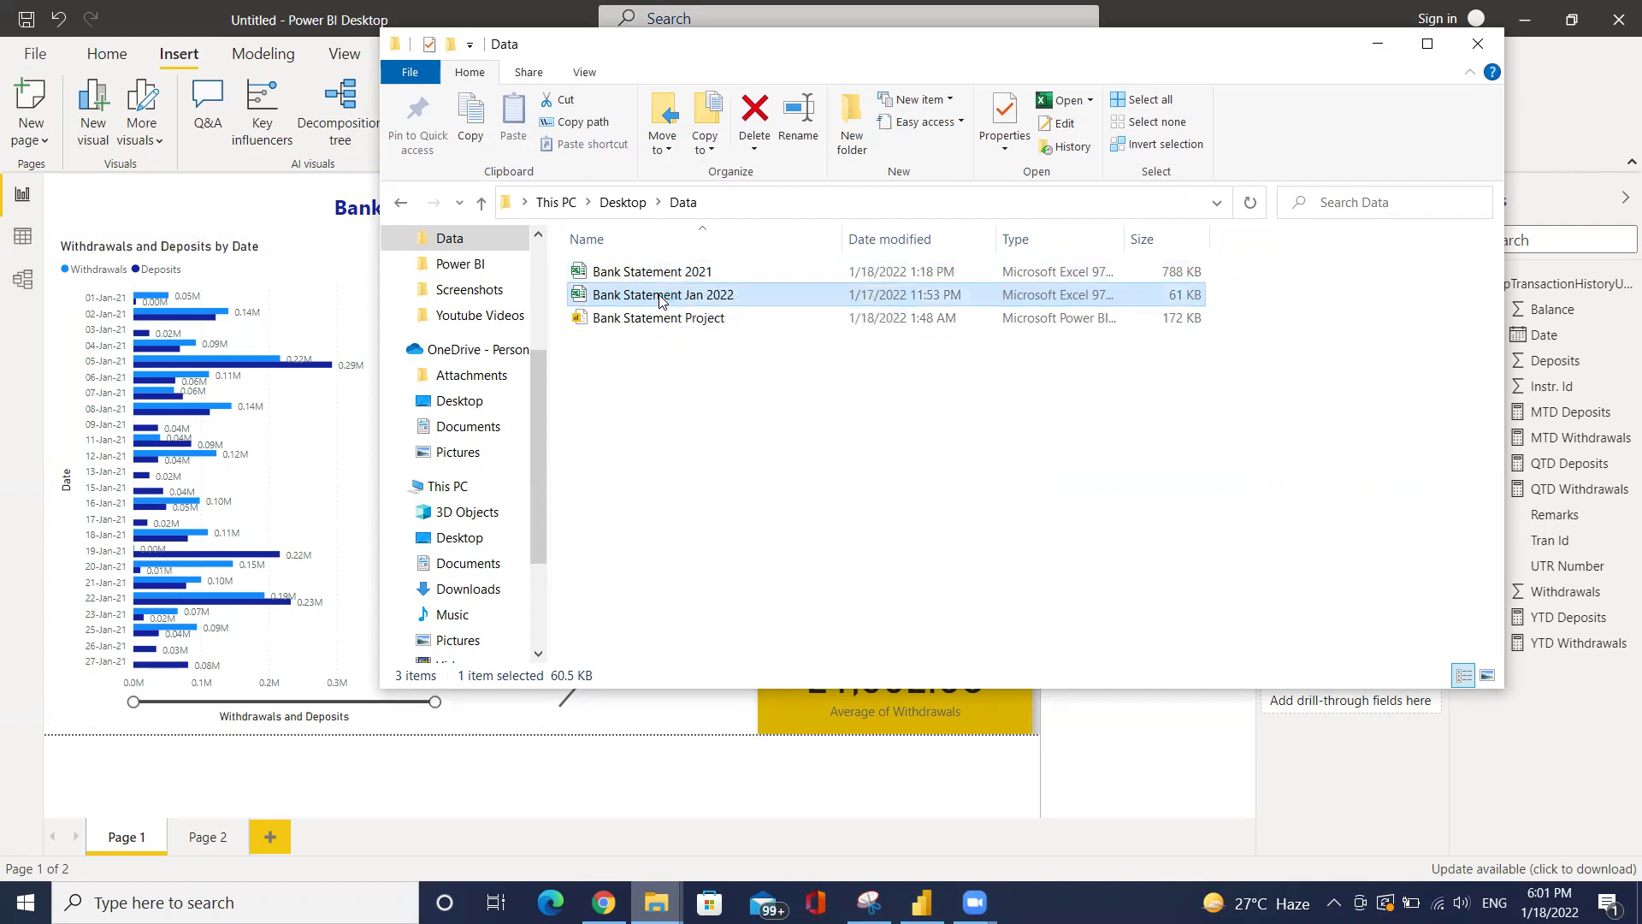
double_click(660, 297)
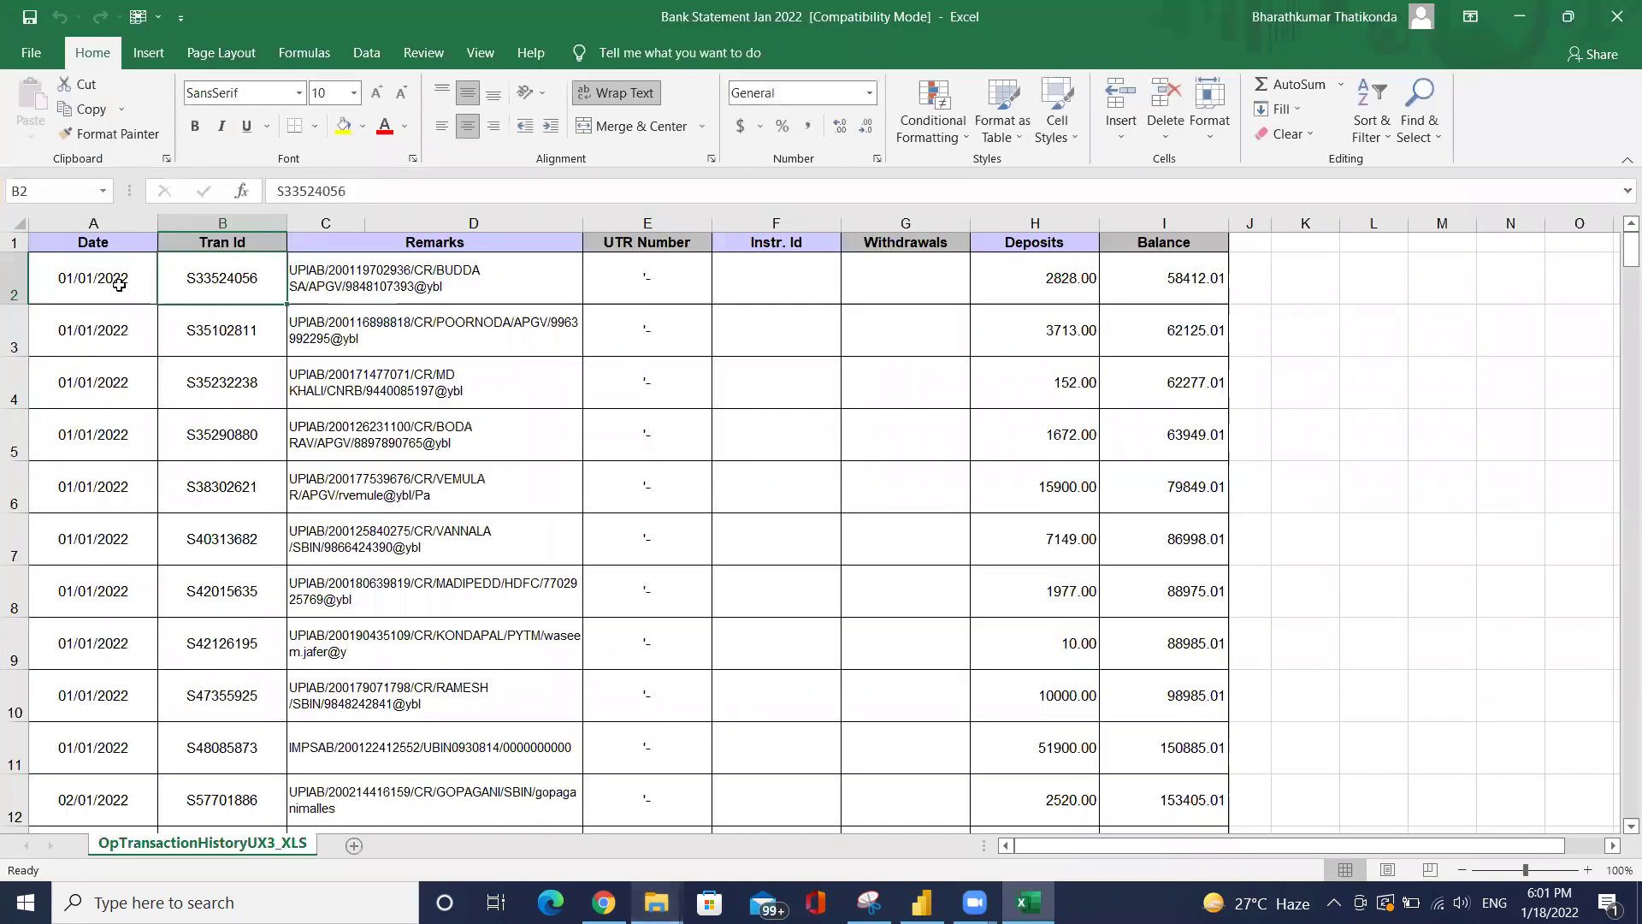
Confirm the January data ends at 16/01/2022, then open Bank Statement 2021
click(119, 284)
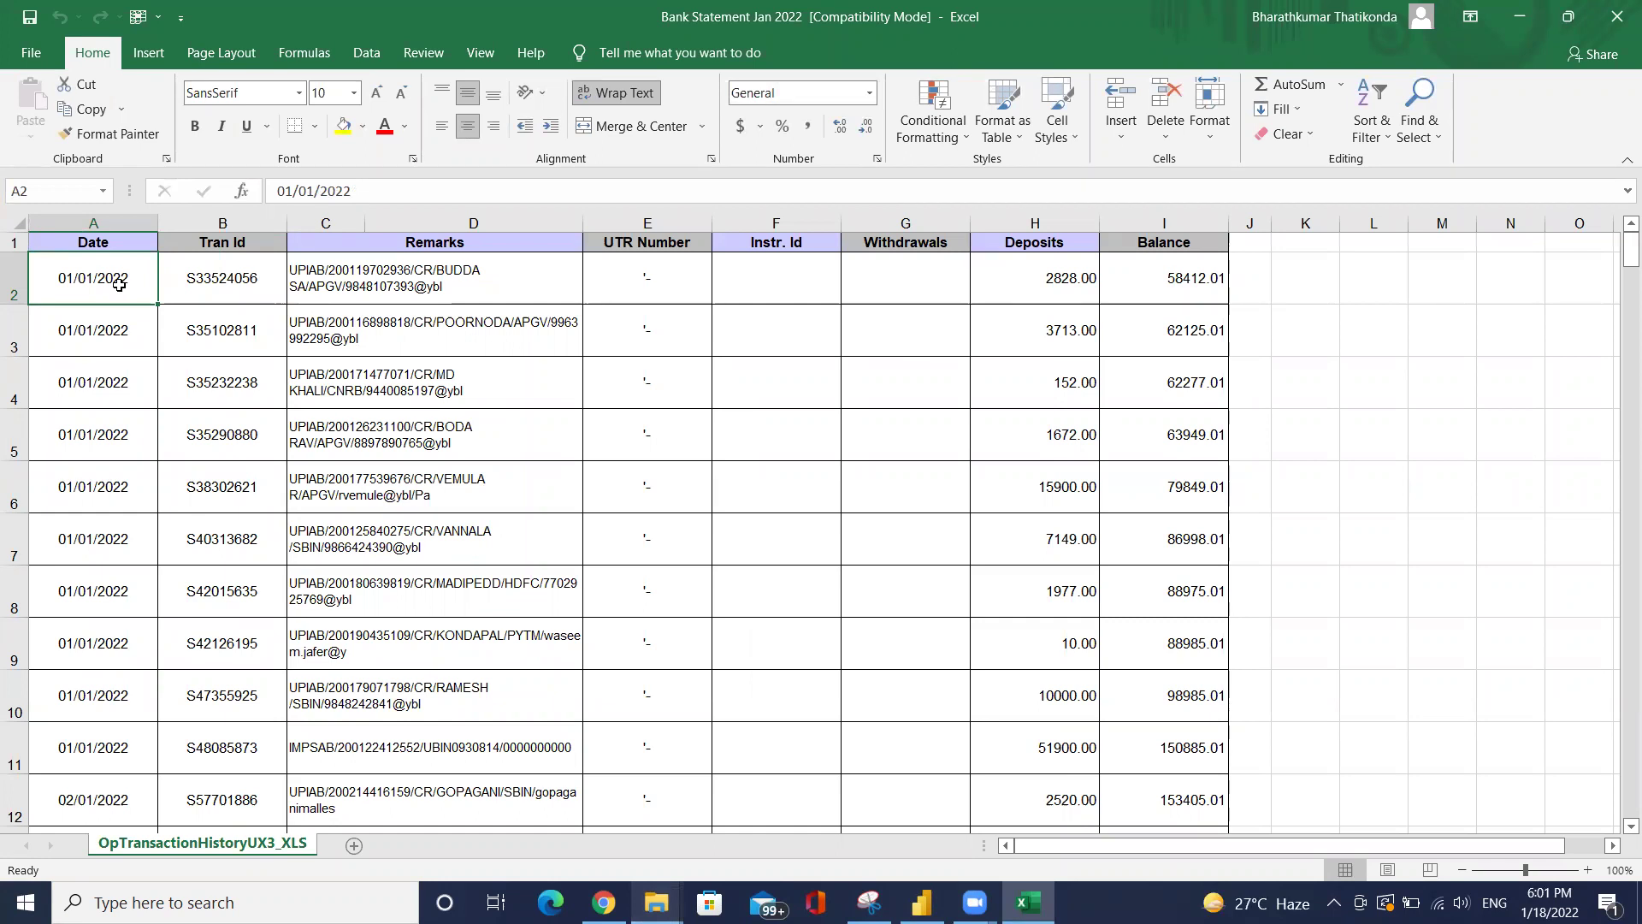
key(ctrl+Down)
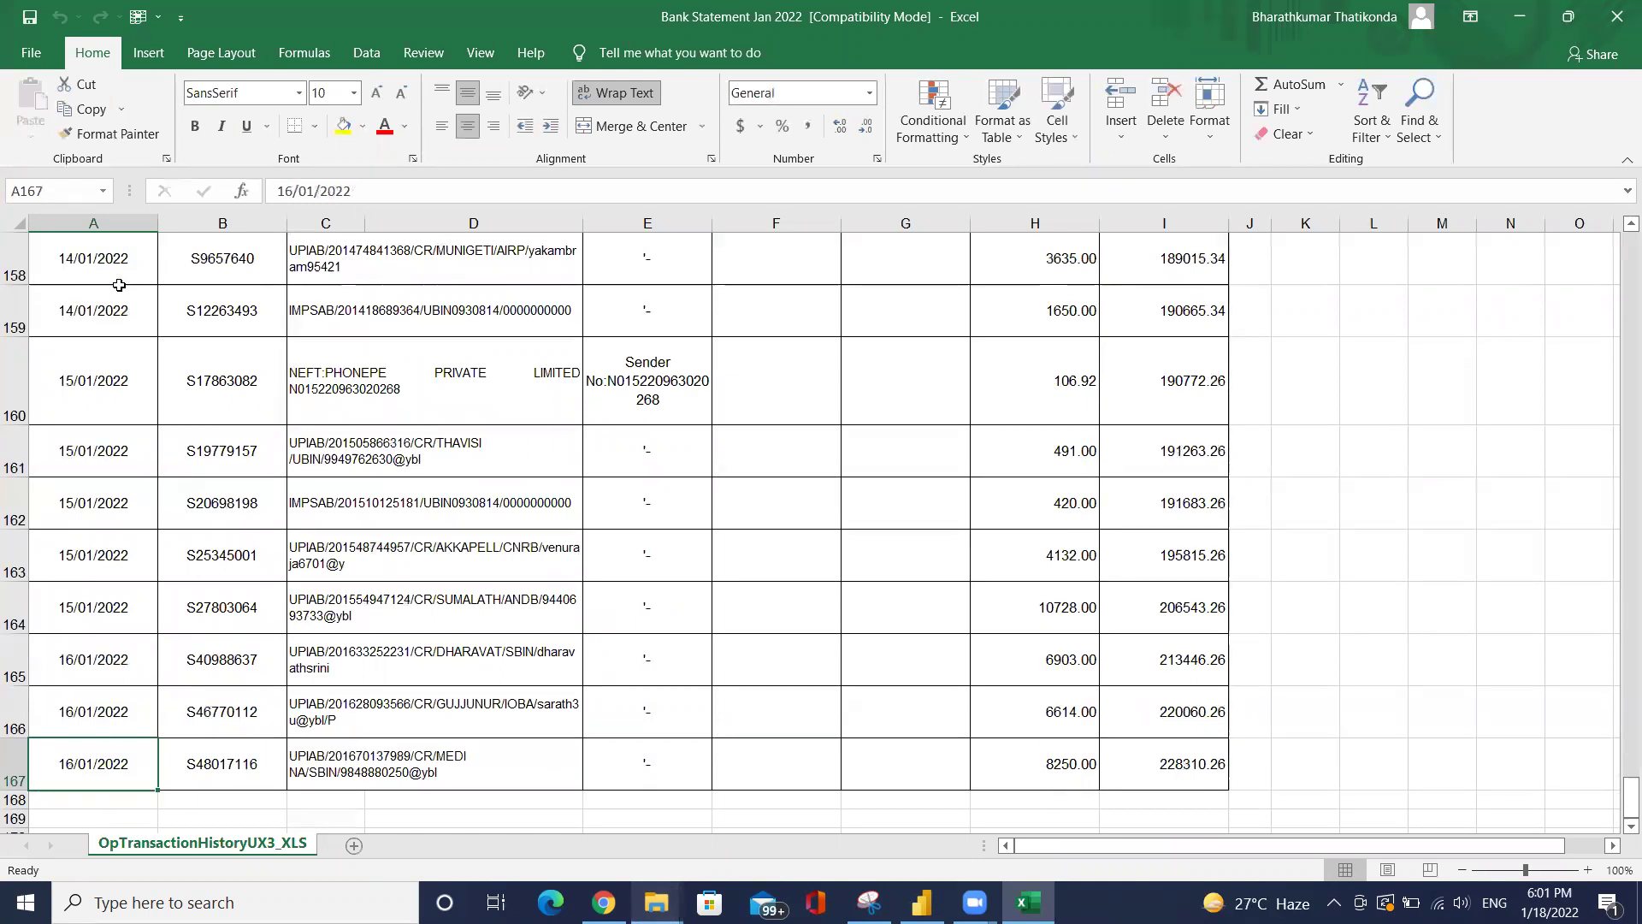
key(alt+Tab)
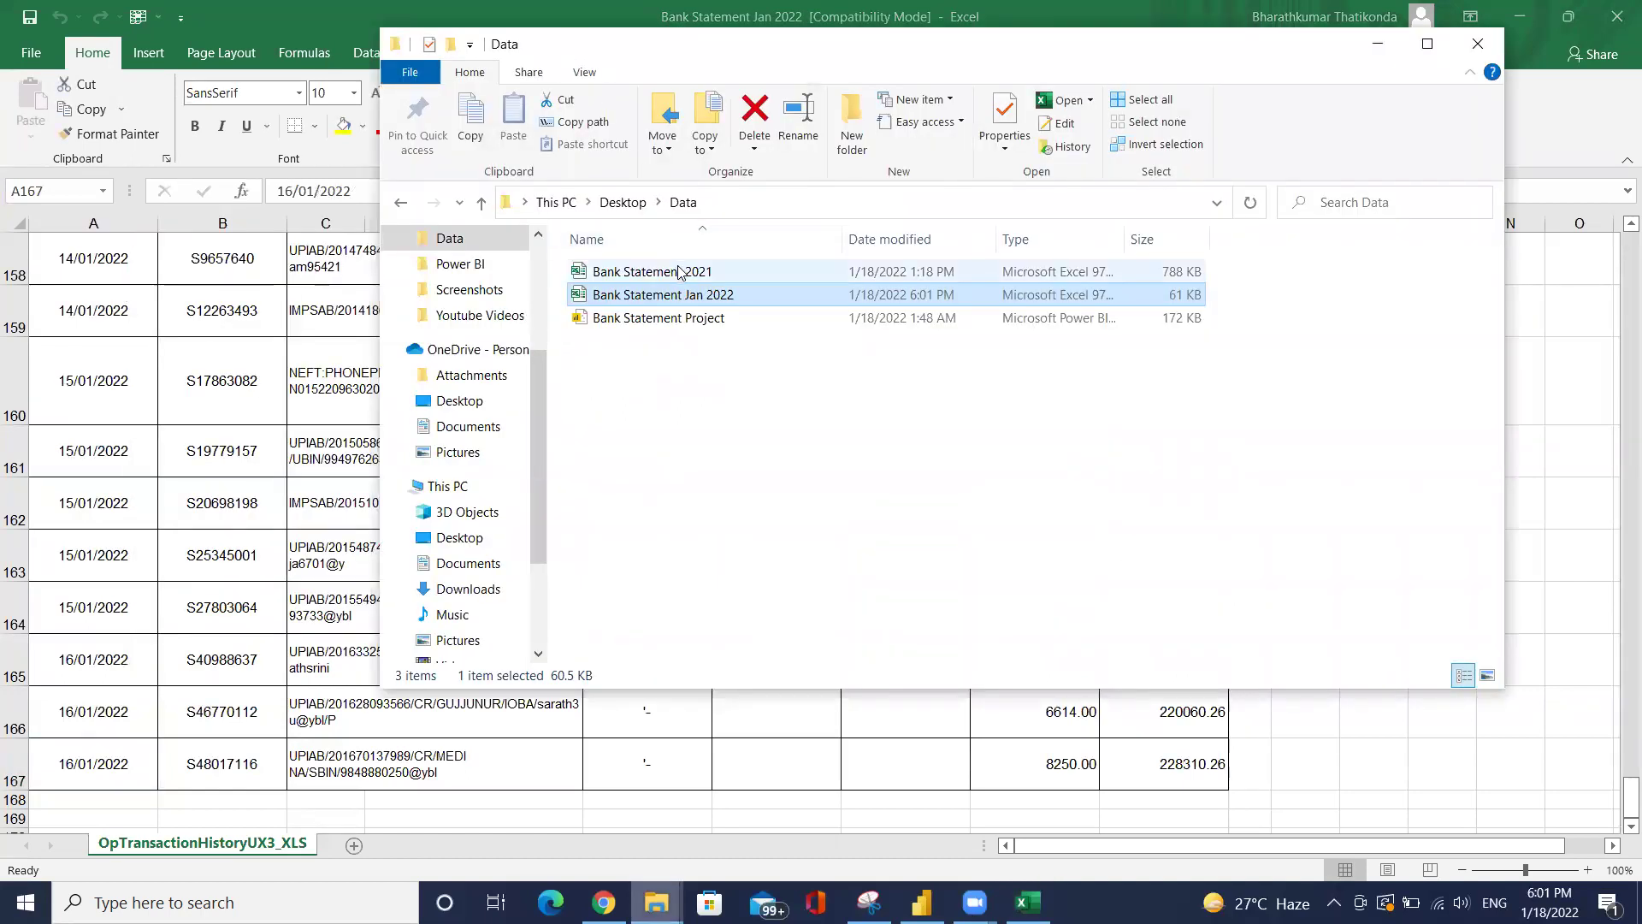
click(682, 275)
double_click(682, 272)
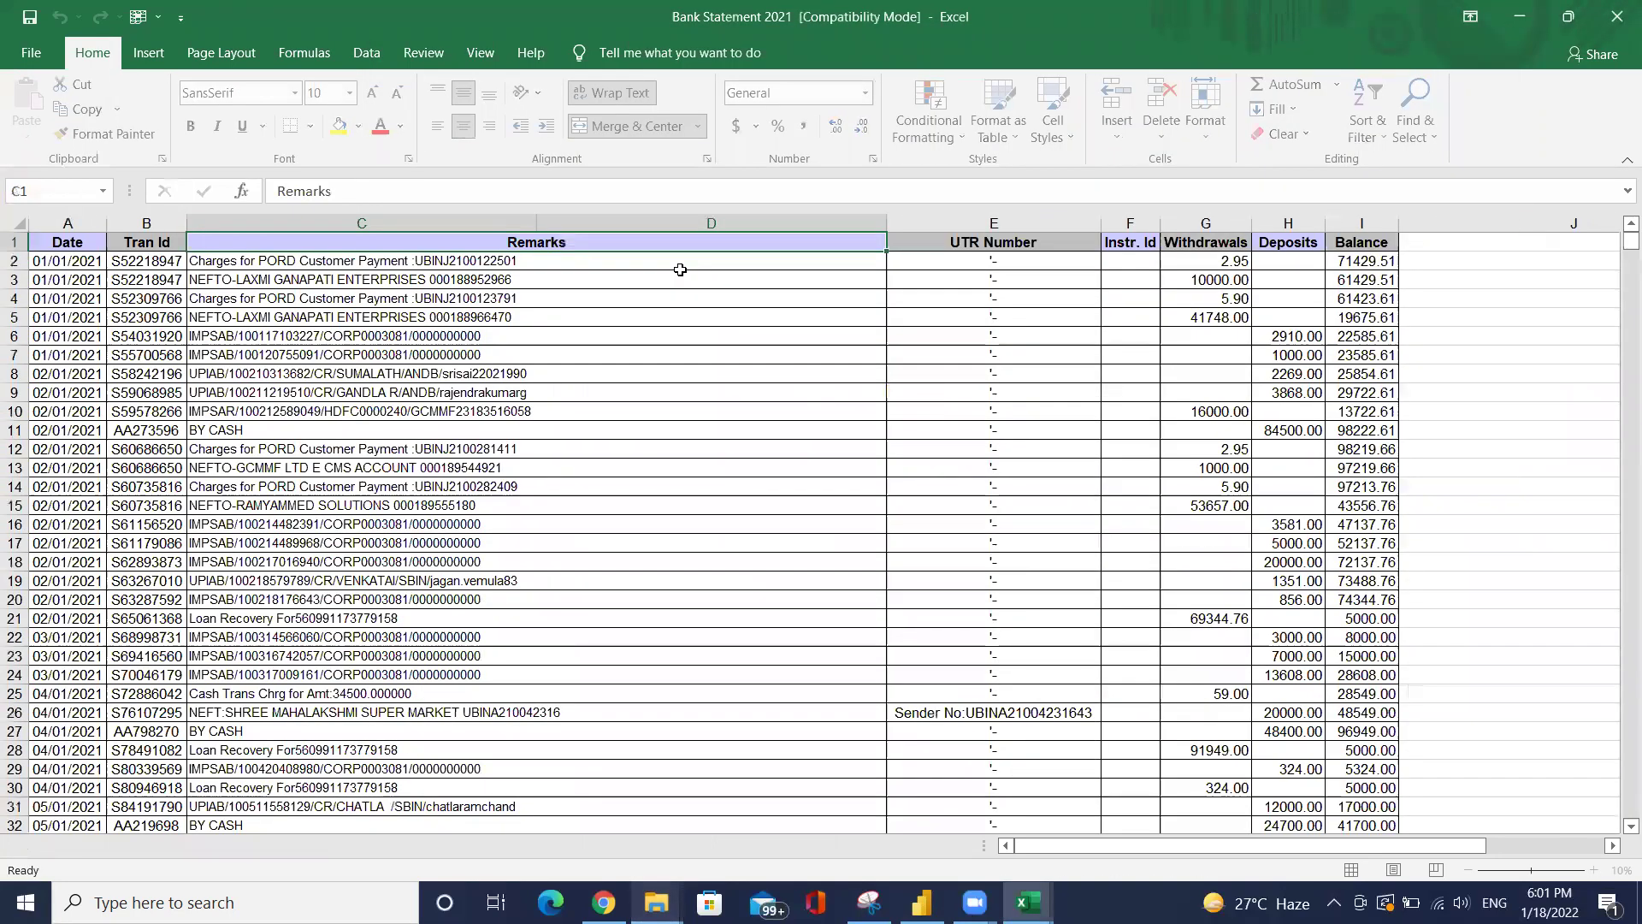
Locate the last 2021 row, then copy all January 2022 transaction rows
key(ctrl+Home)
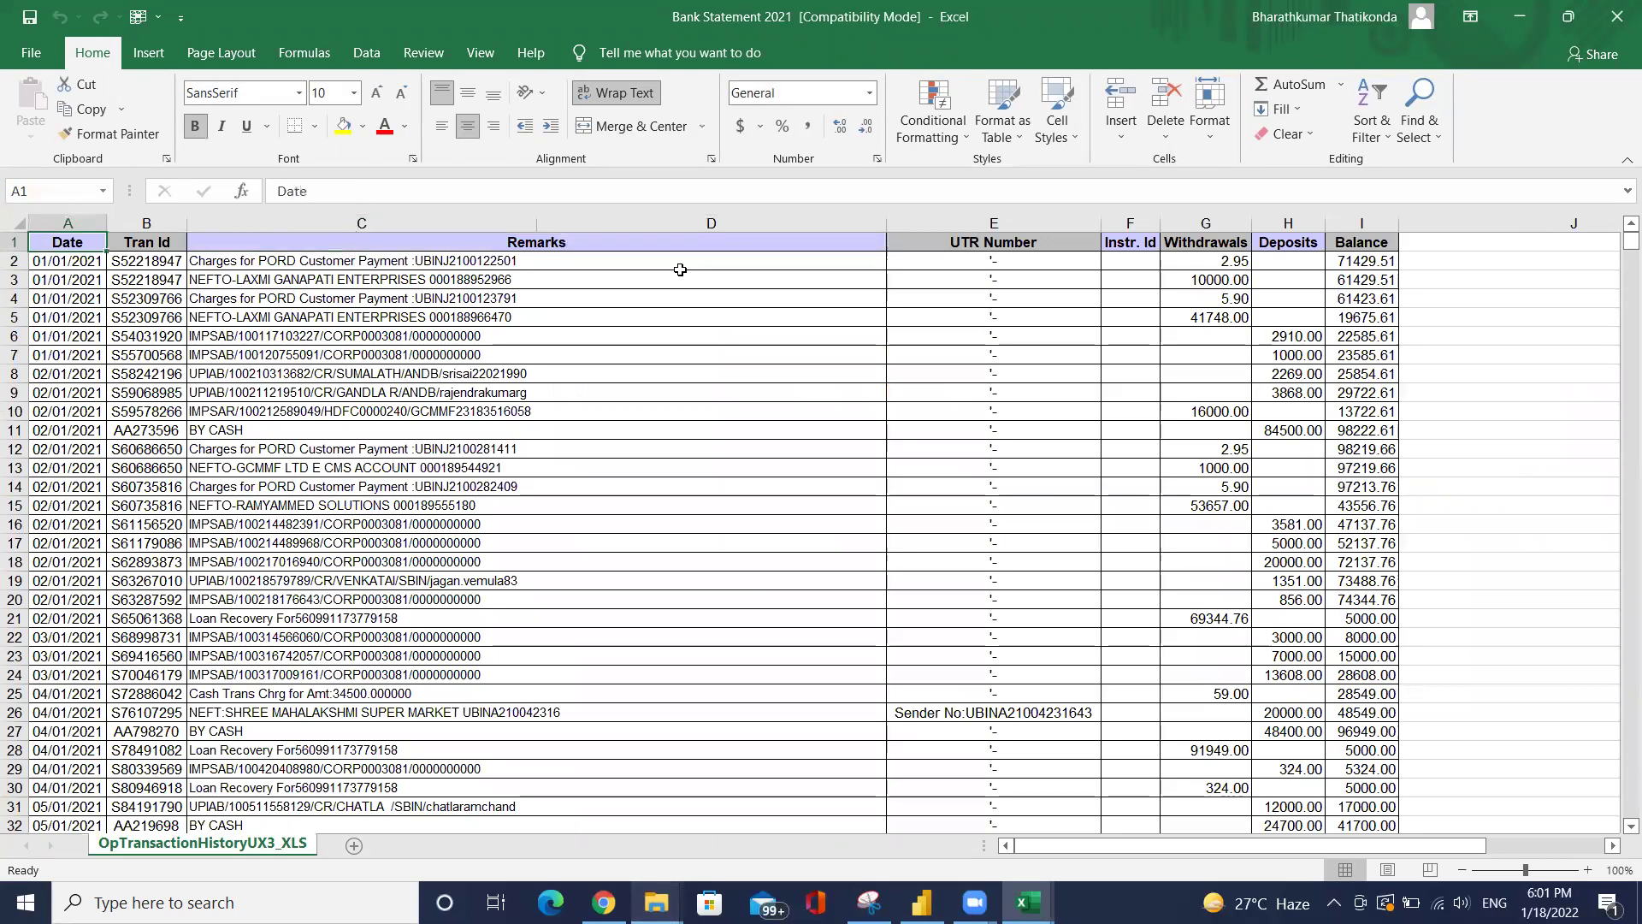
key(ctrl+Down)
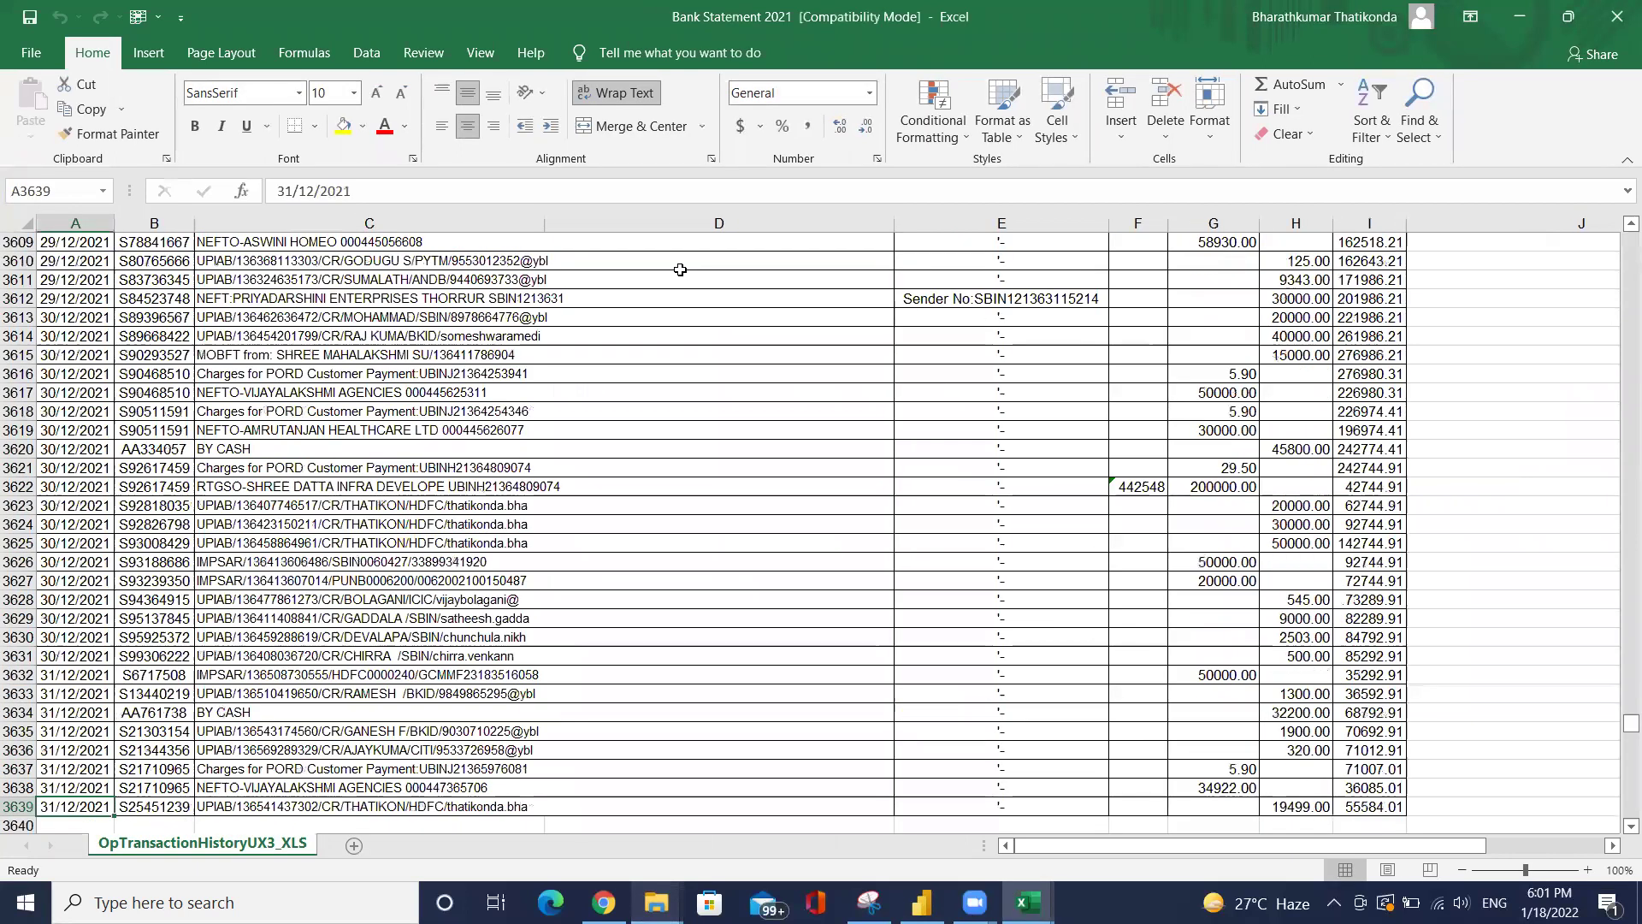
key(alt+Tab)
key(ctrl+Home)
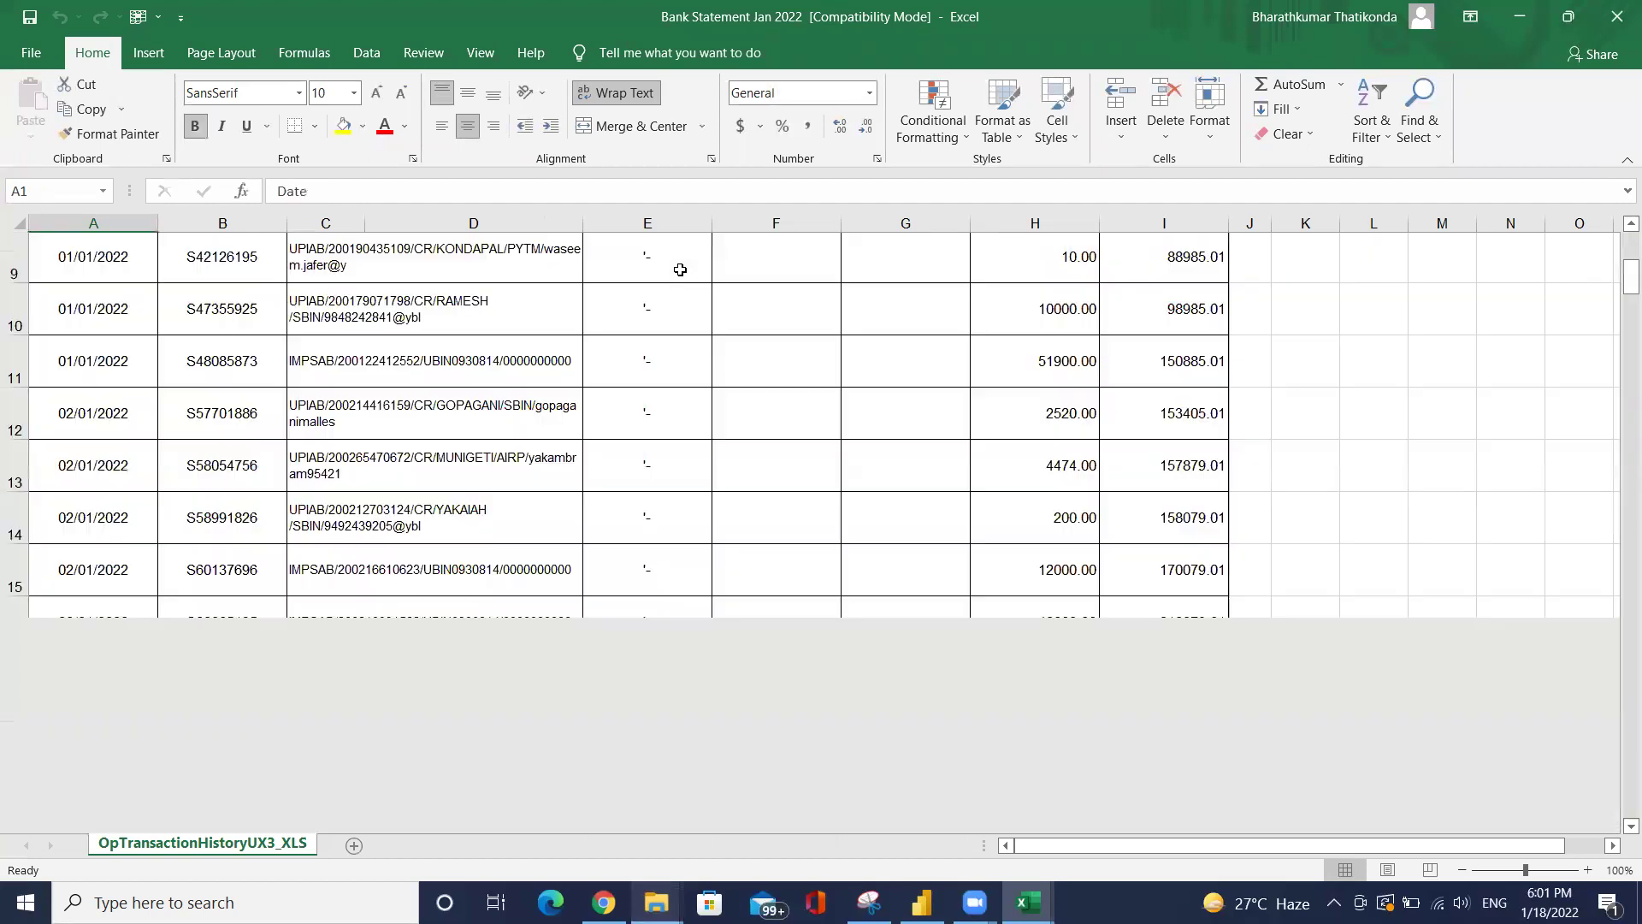
key(Down)
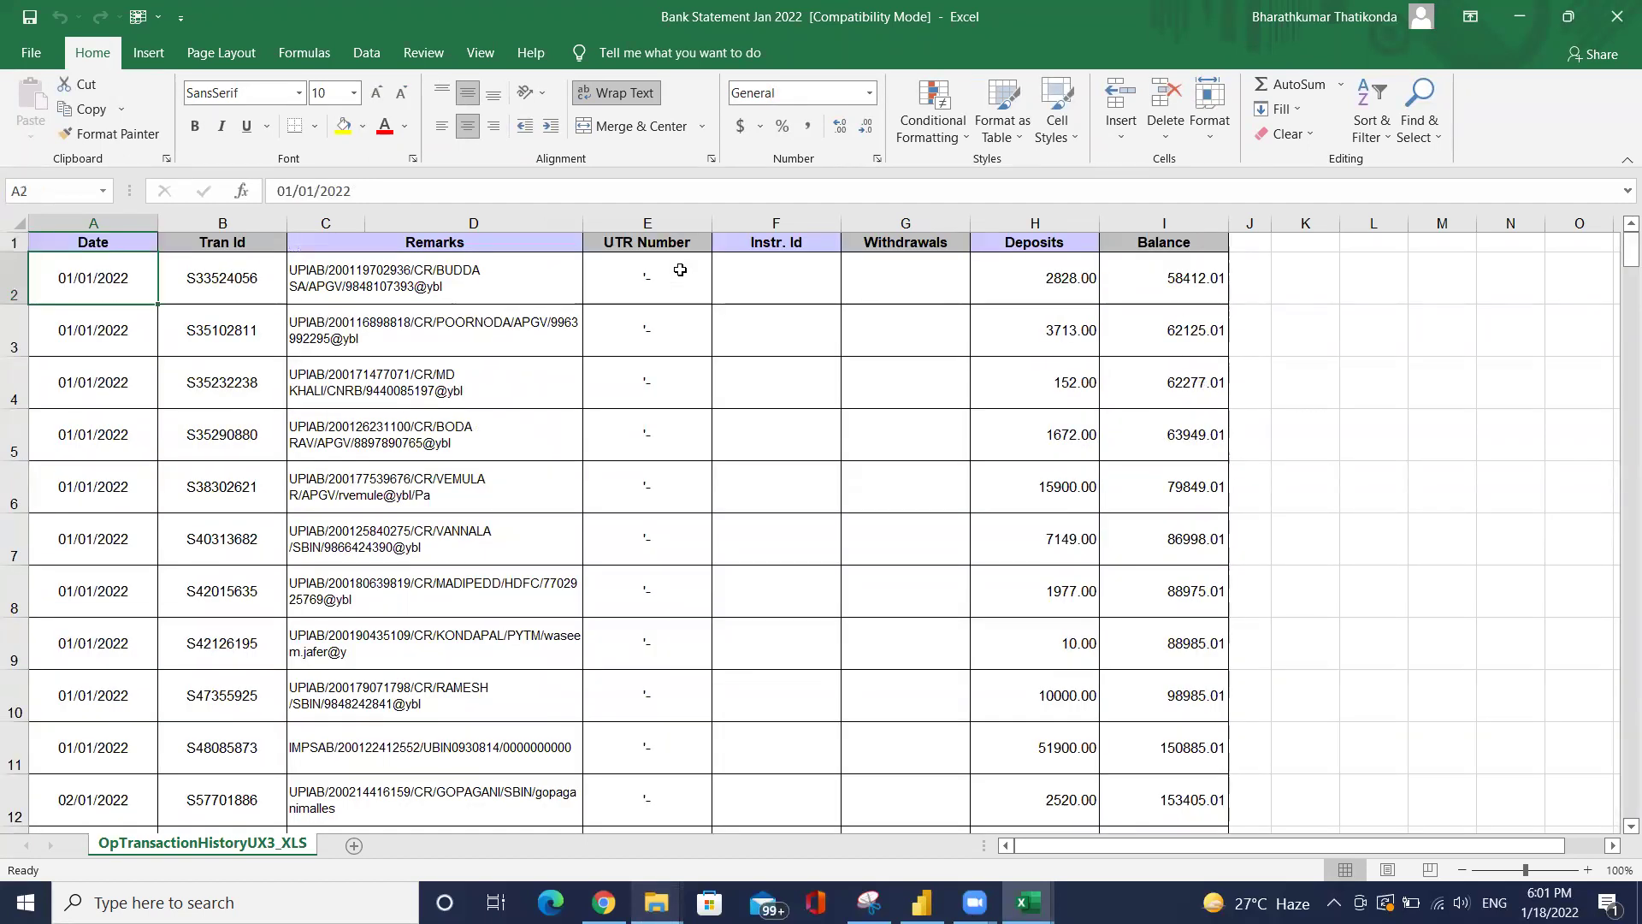
key(shift+Right)
key(shift+Right)
key(shift+Right)
key(shift+Right)
key(shift+Right)
key(shift+Right)
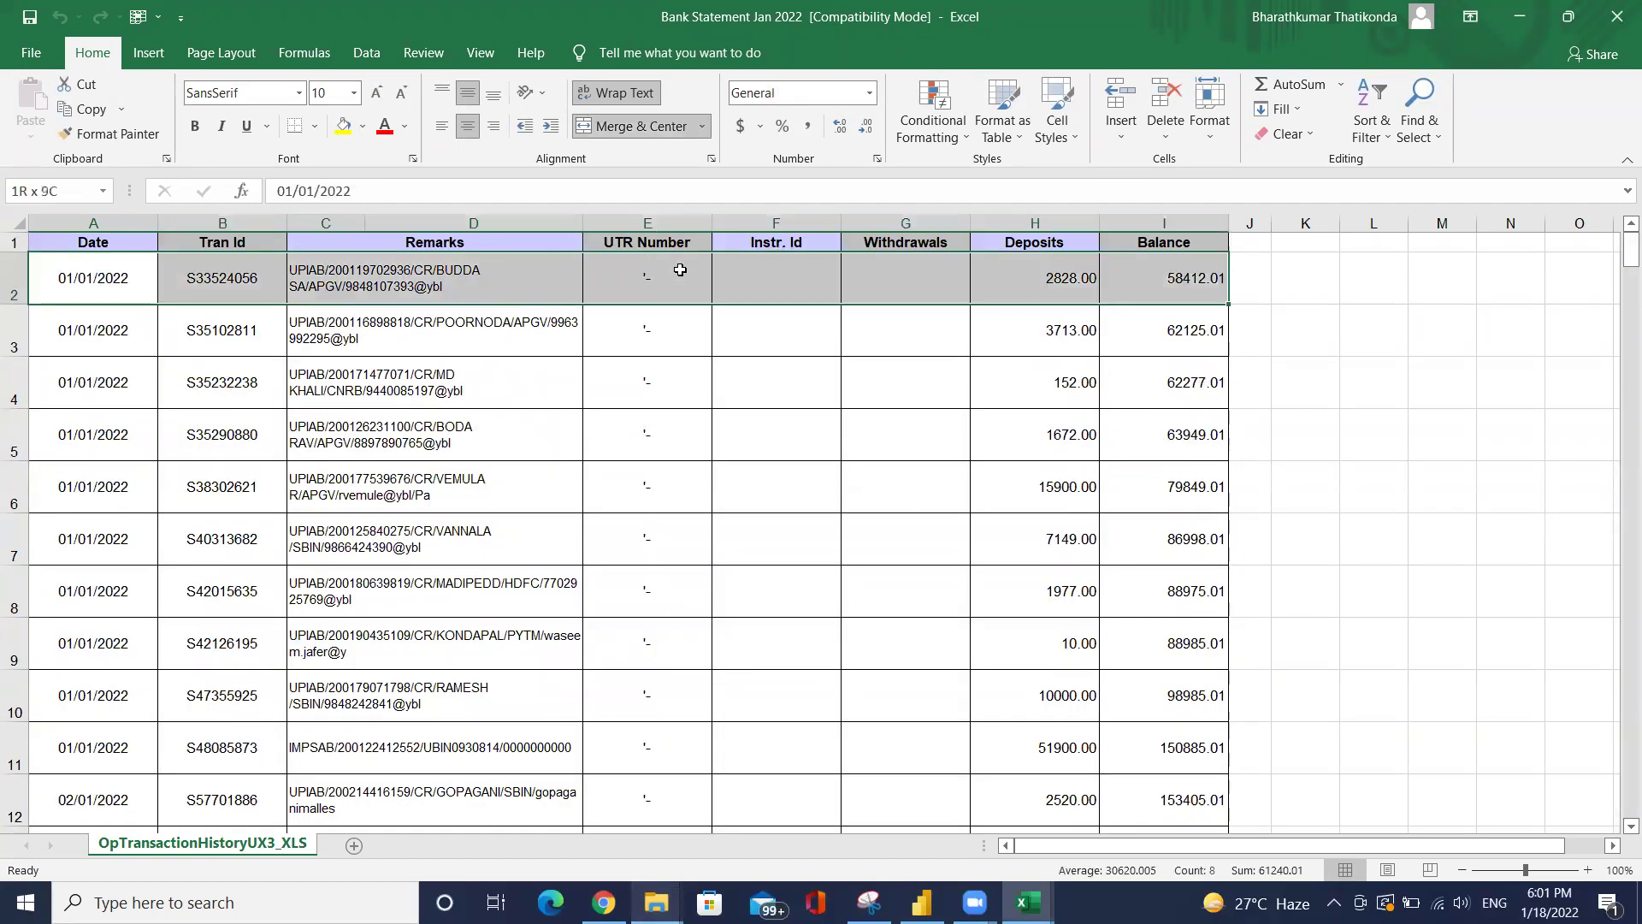
key(ctrl+shift+Down)
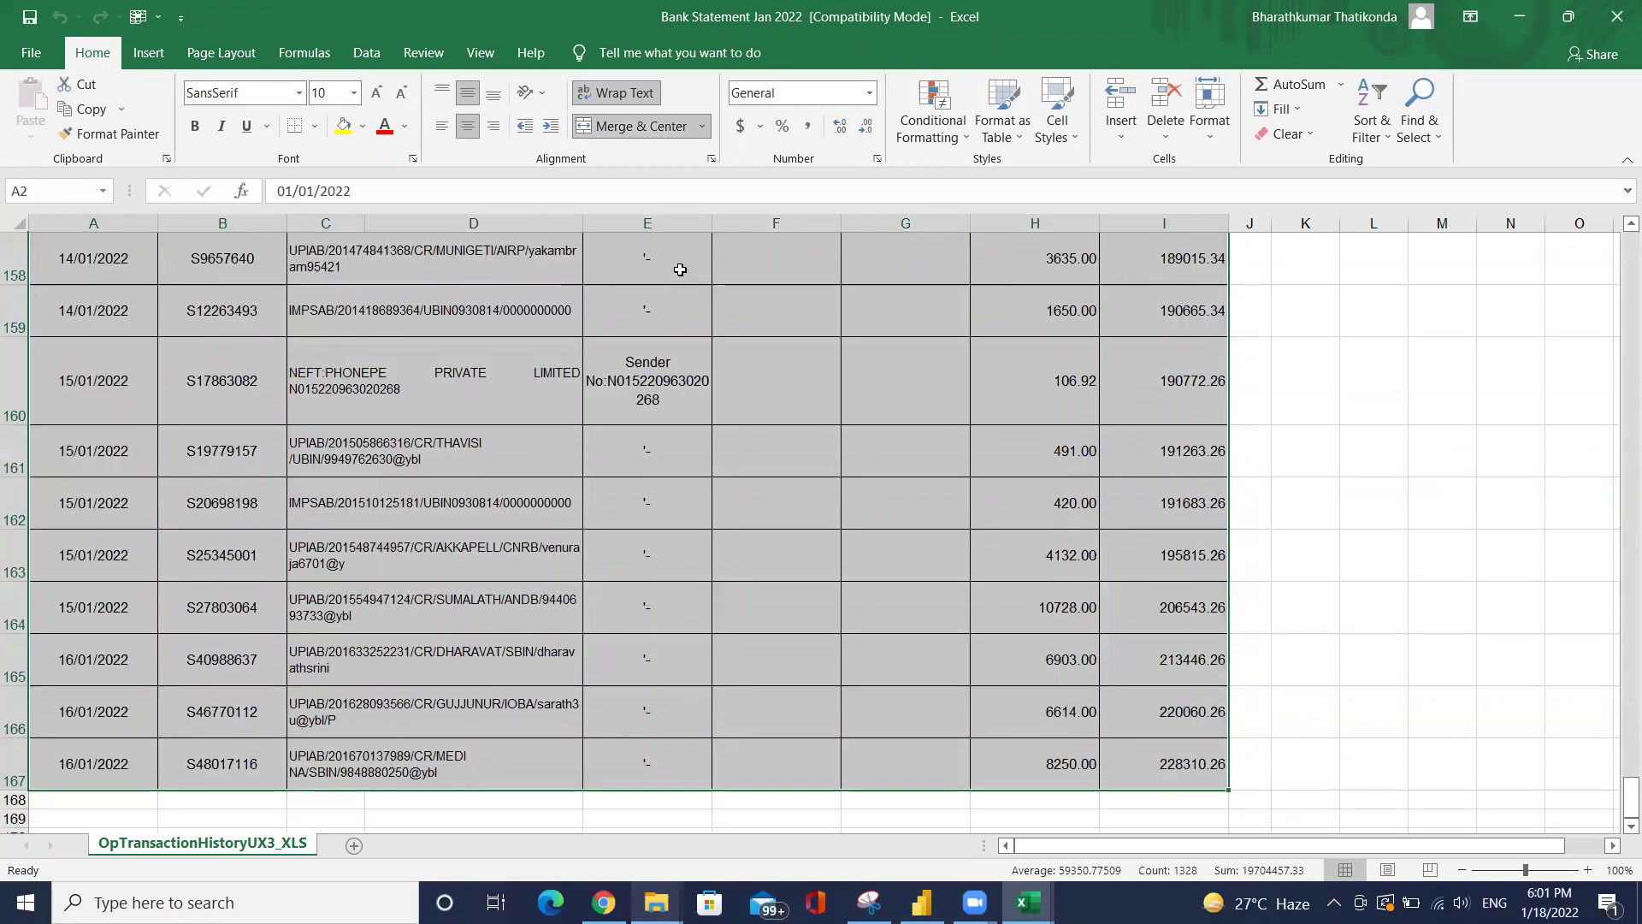
key(ctrl+c)
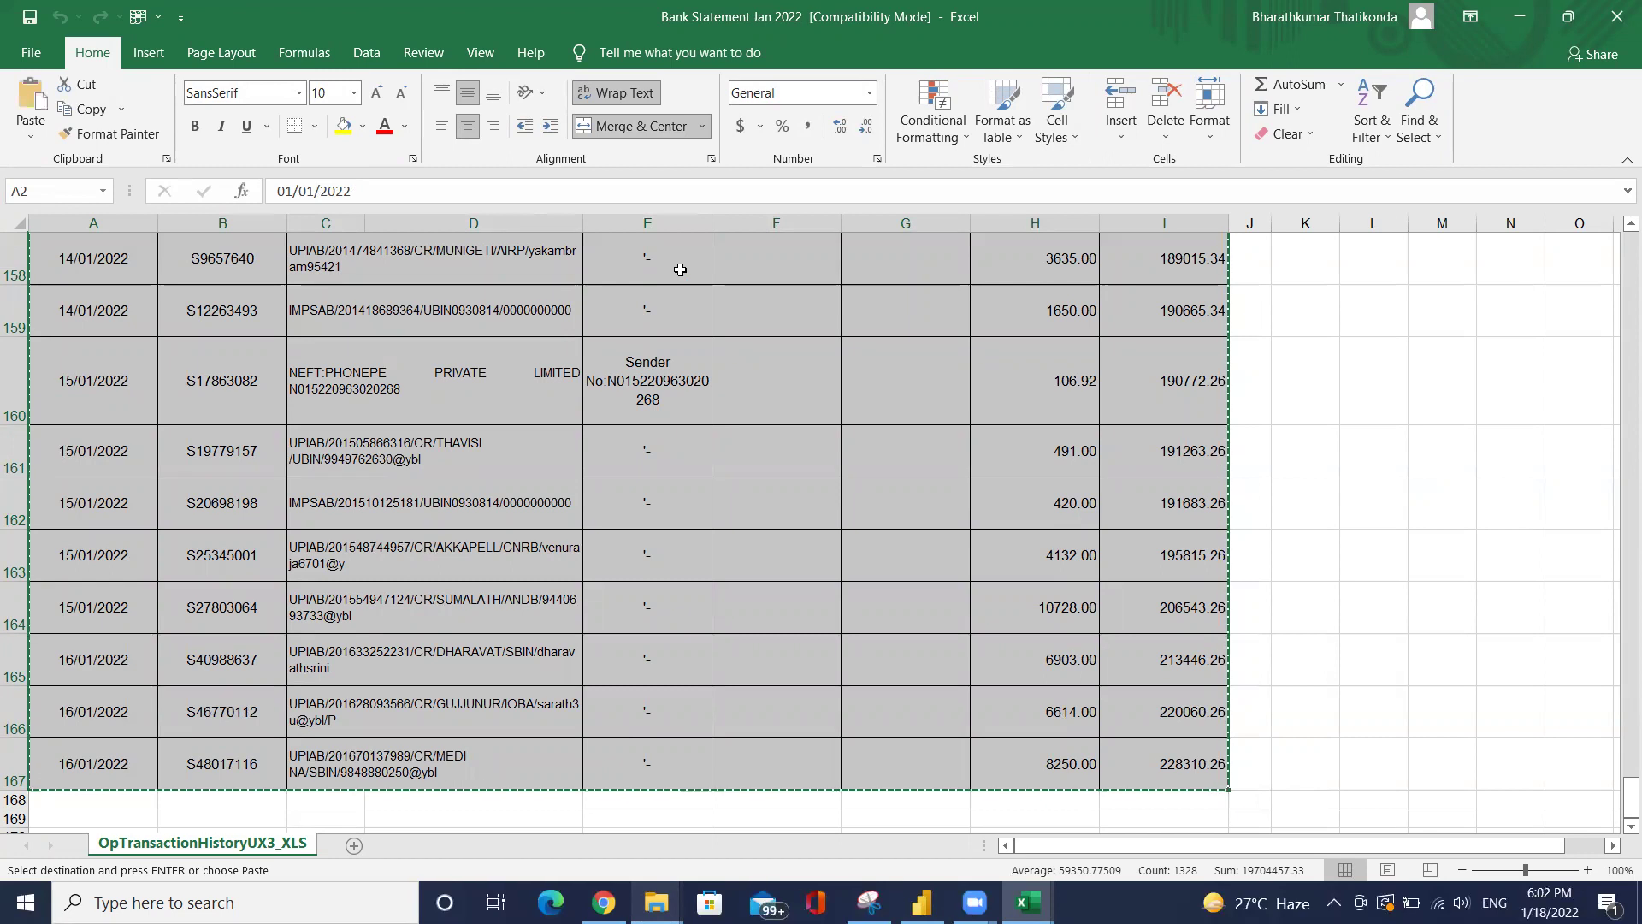
Paste the January rows below 31/12/2021 and check they run to 16/01/2022
key(alt+Tab)
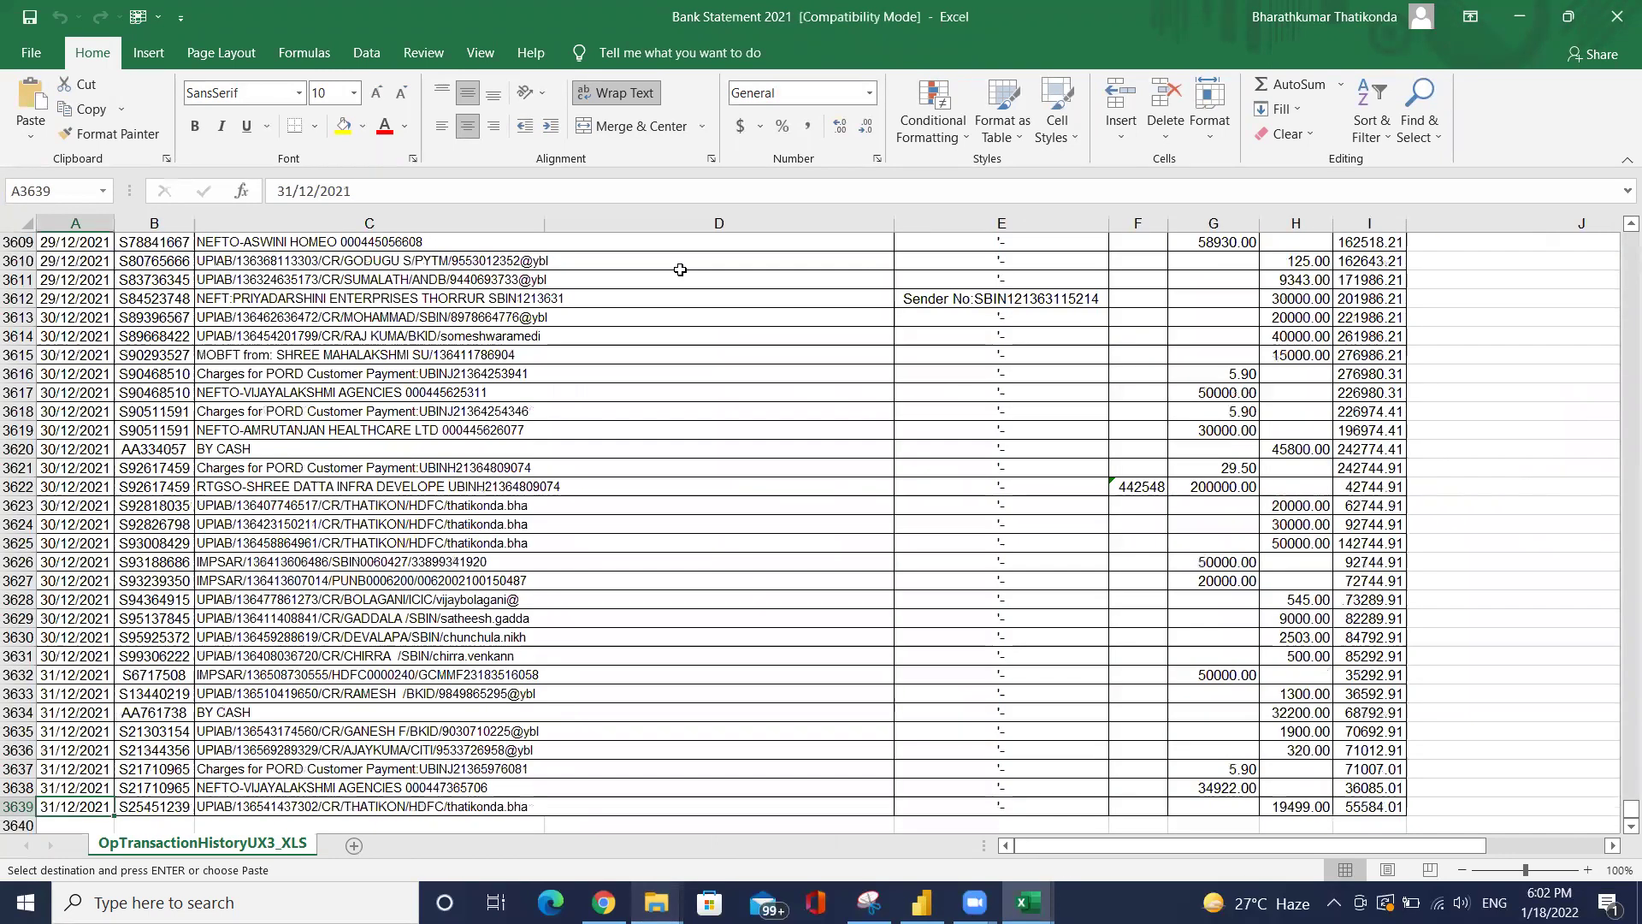
key(Down)
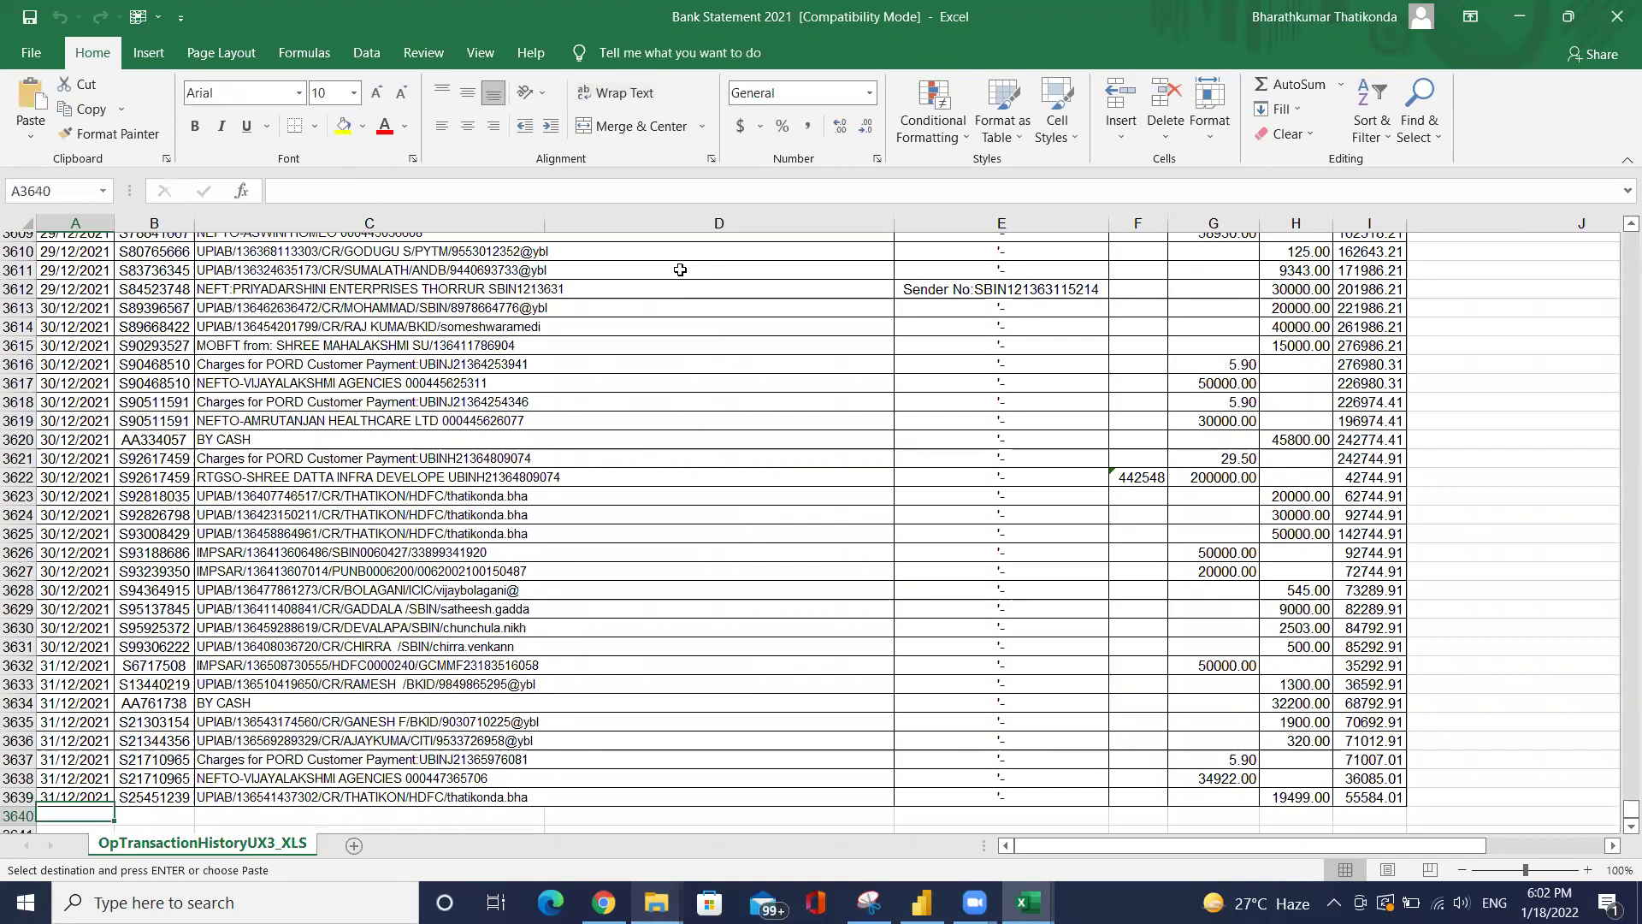
key(ctrl+v)
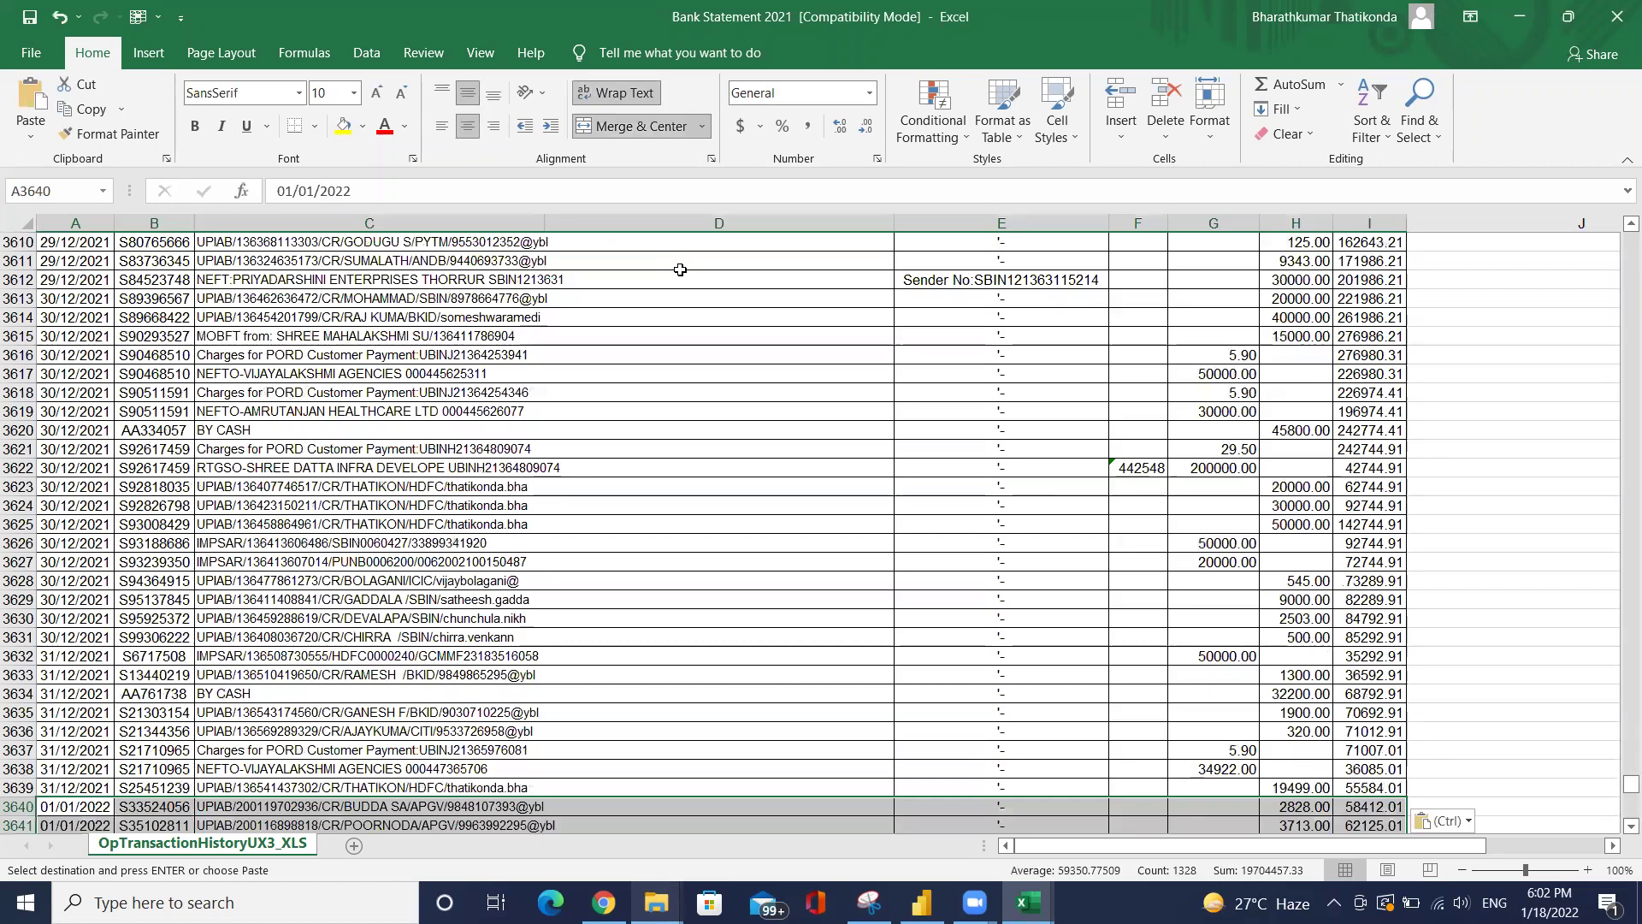
key(ctrl+Down)
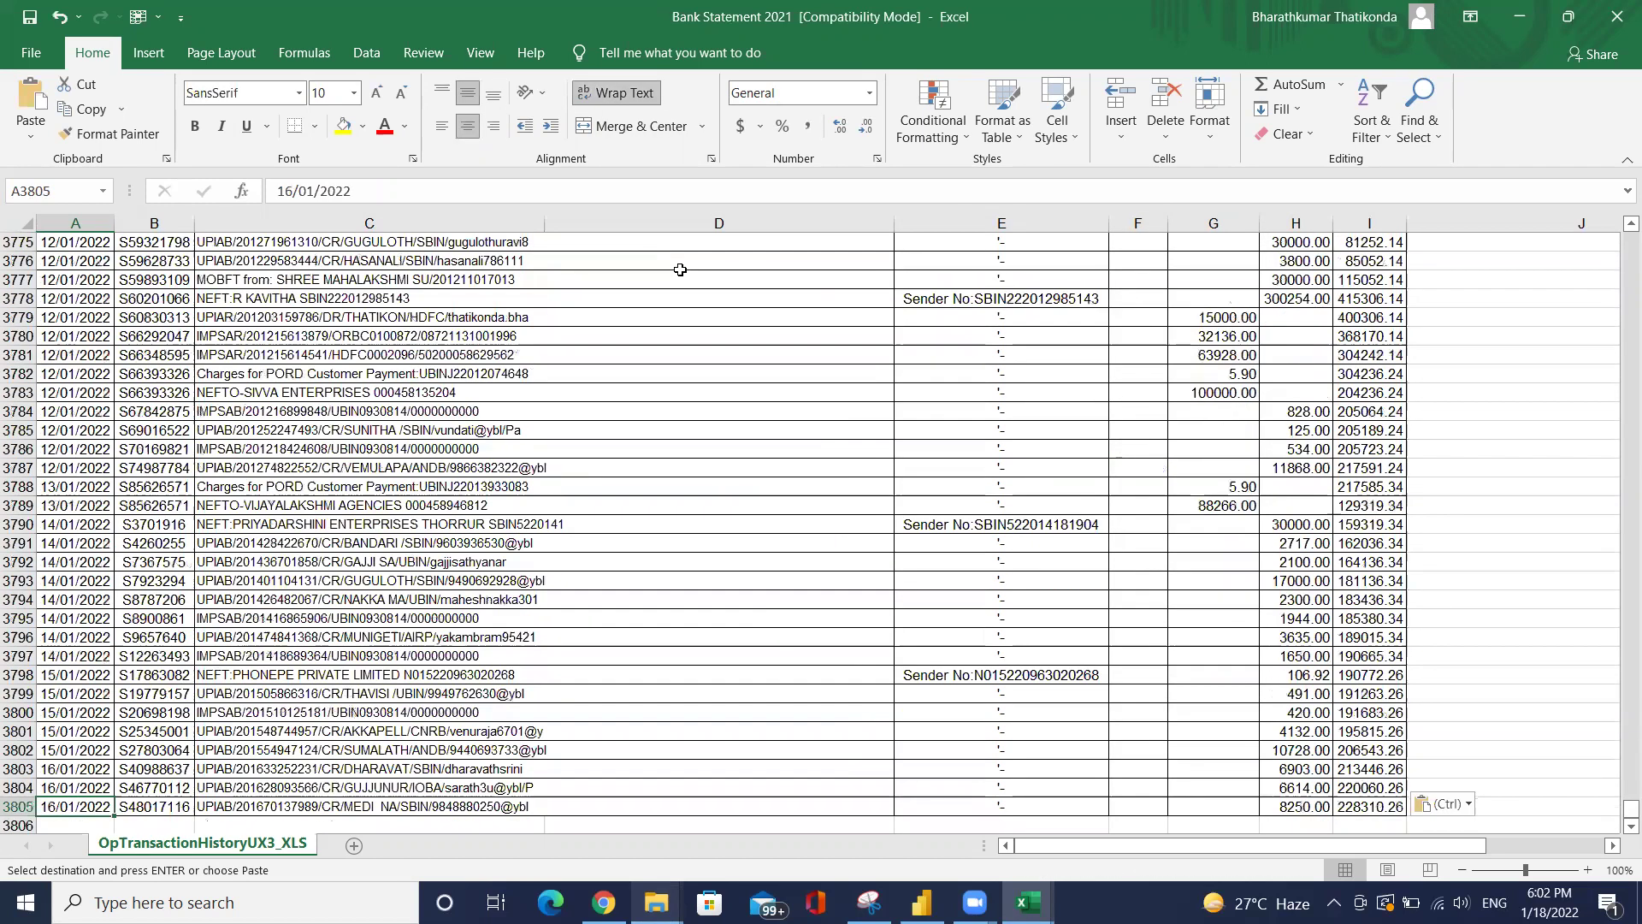
key(Up)
key(Up)
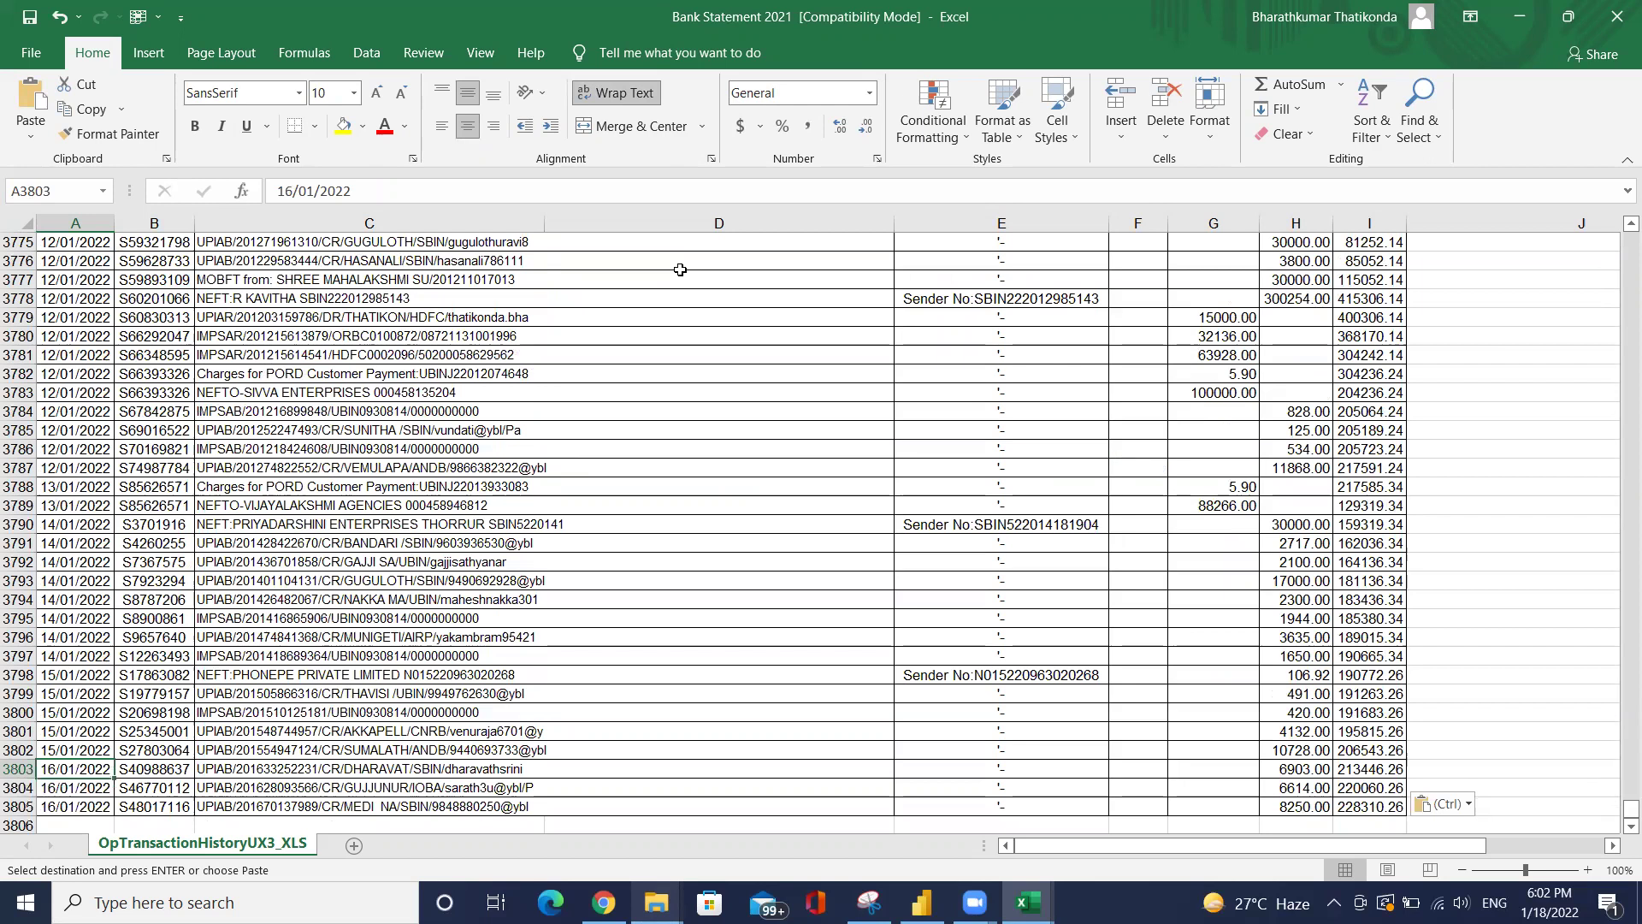
key(Up)
key(Up)
key(Up)
key(Up)
key(Up)
key(Up)
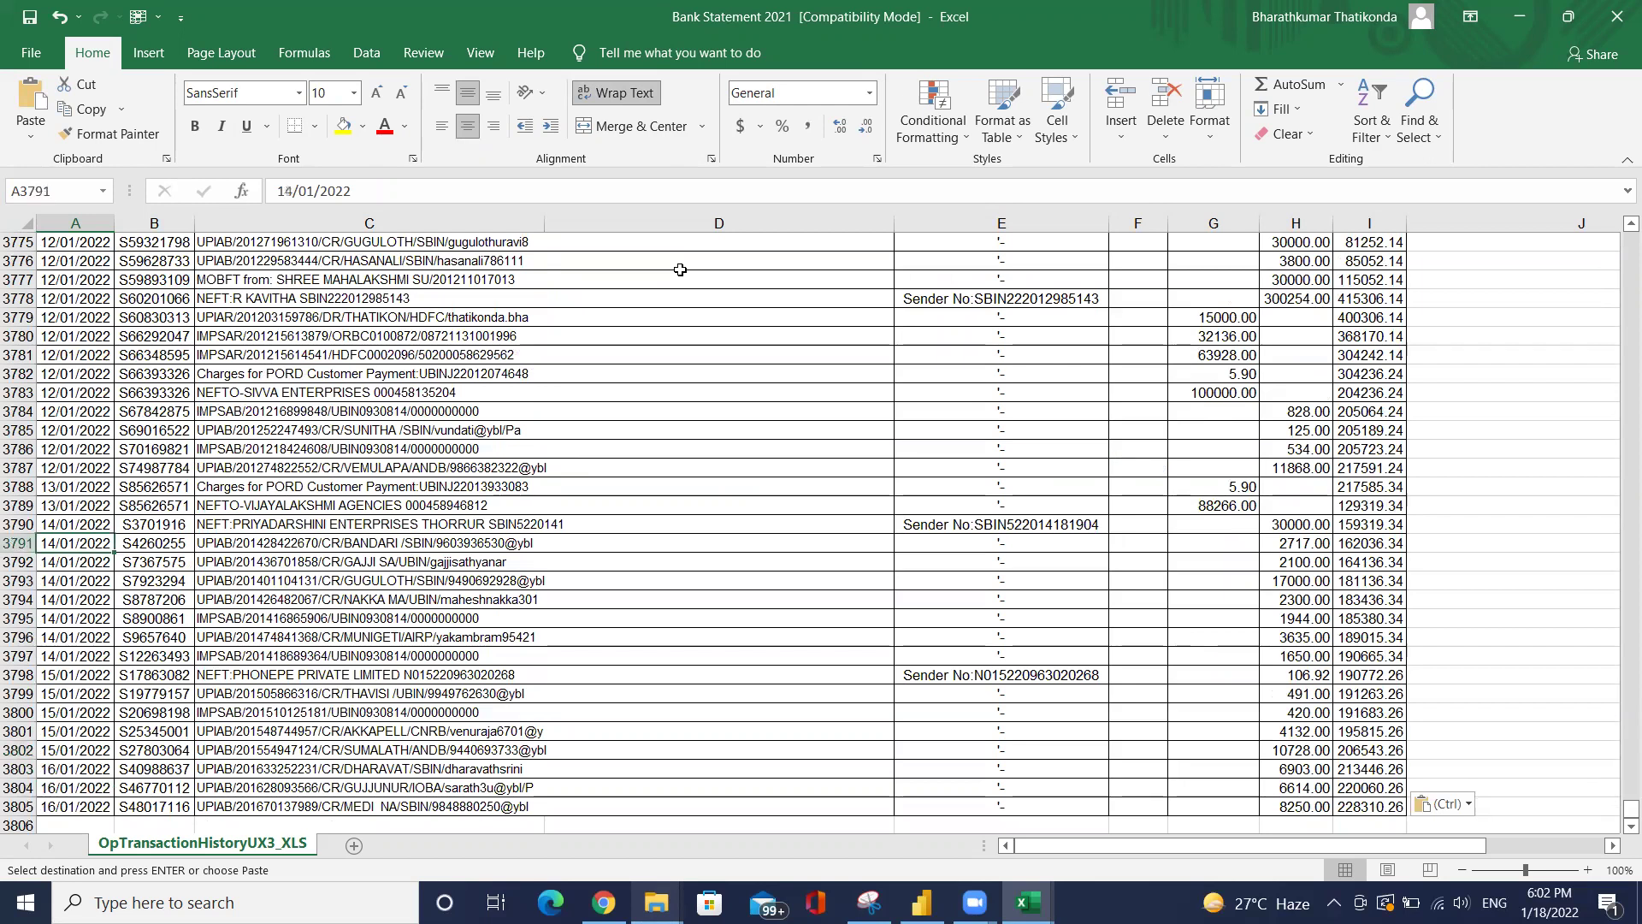
key(Escape)
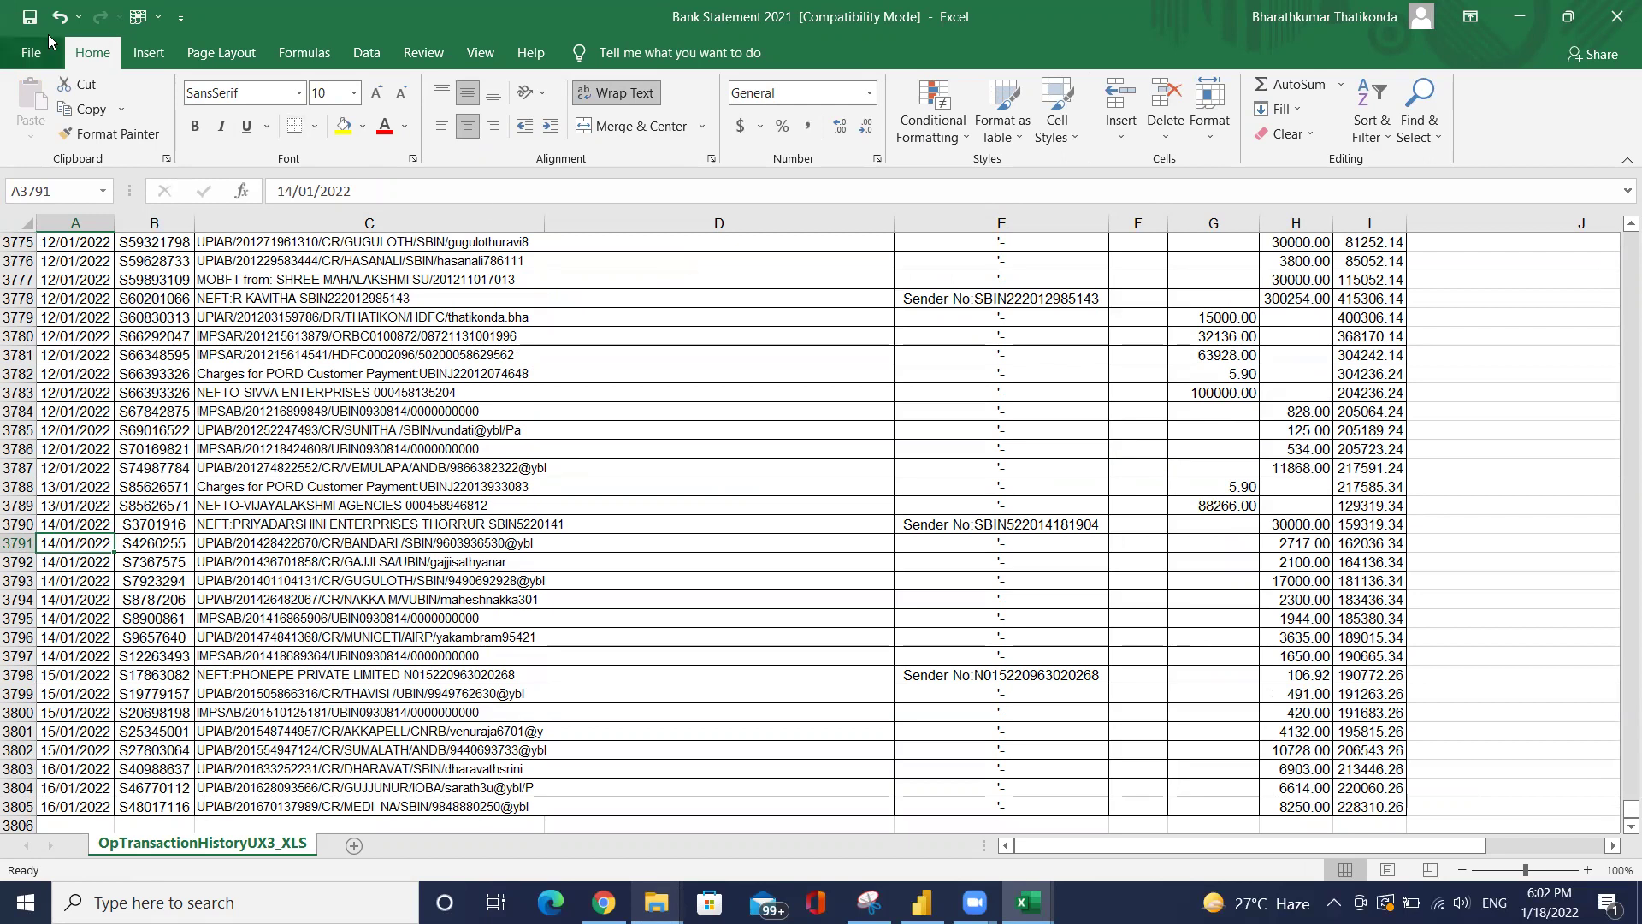
Save Bank Statement 2021, close both workbooks, and minimize File Explorer
click(29, 17)
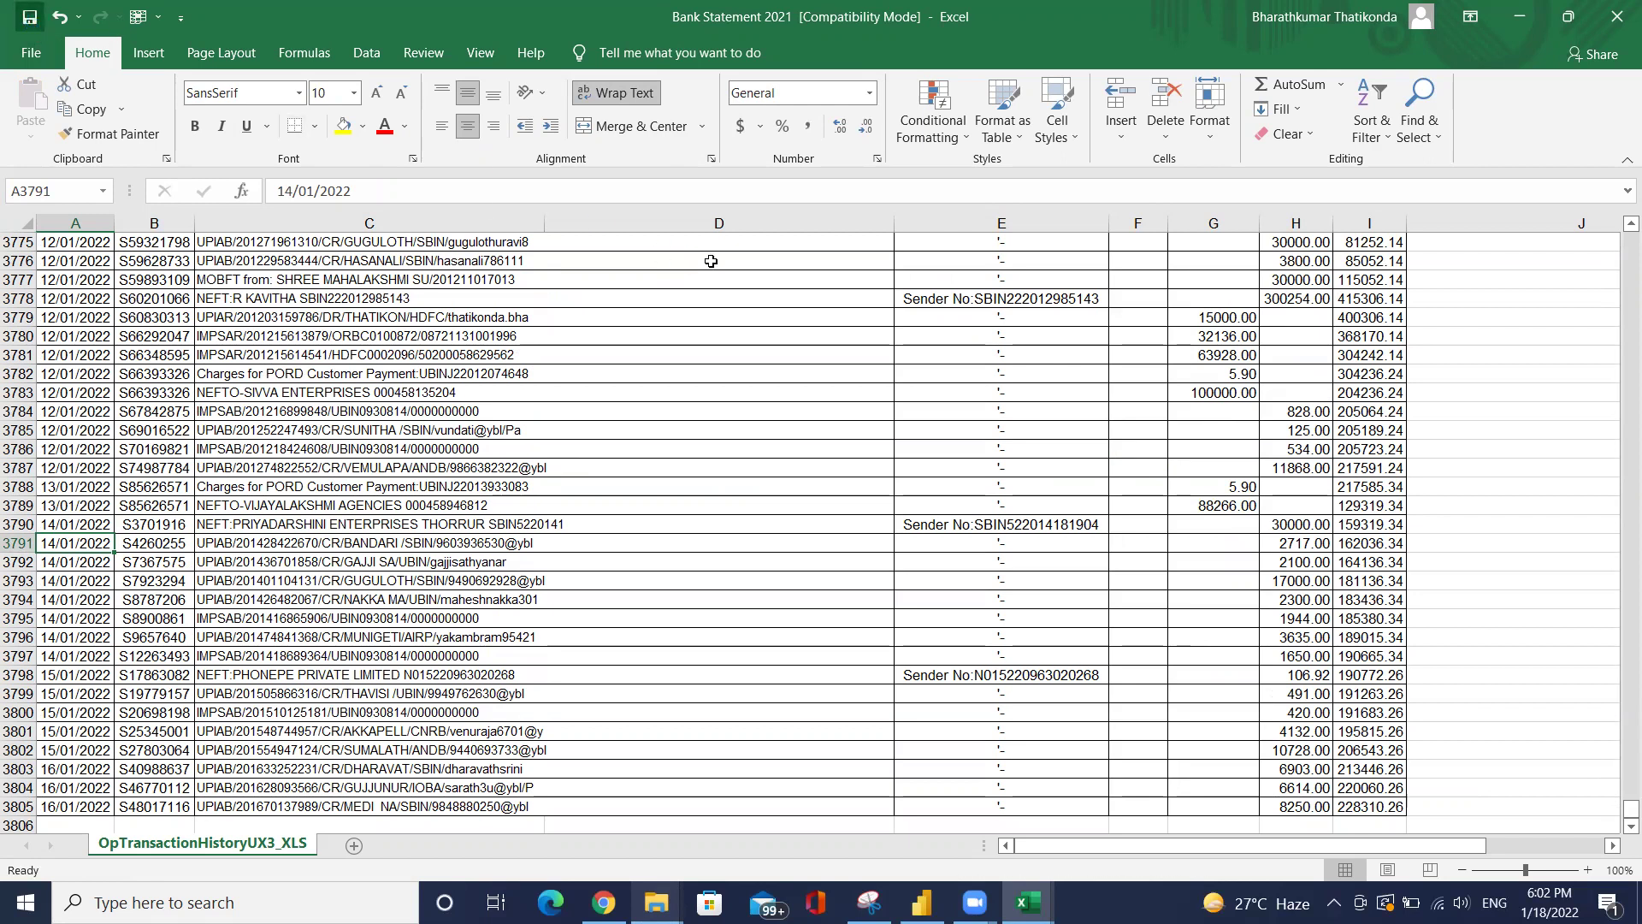
click(1616, 14)
click(1618, 23)
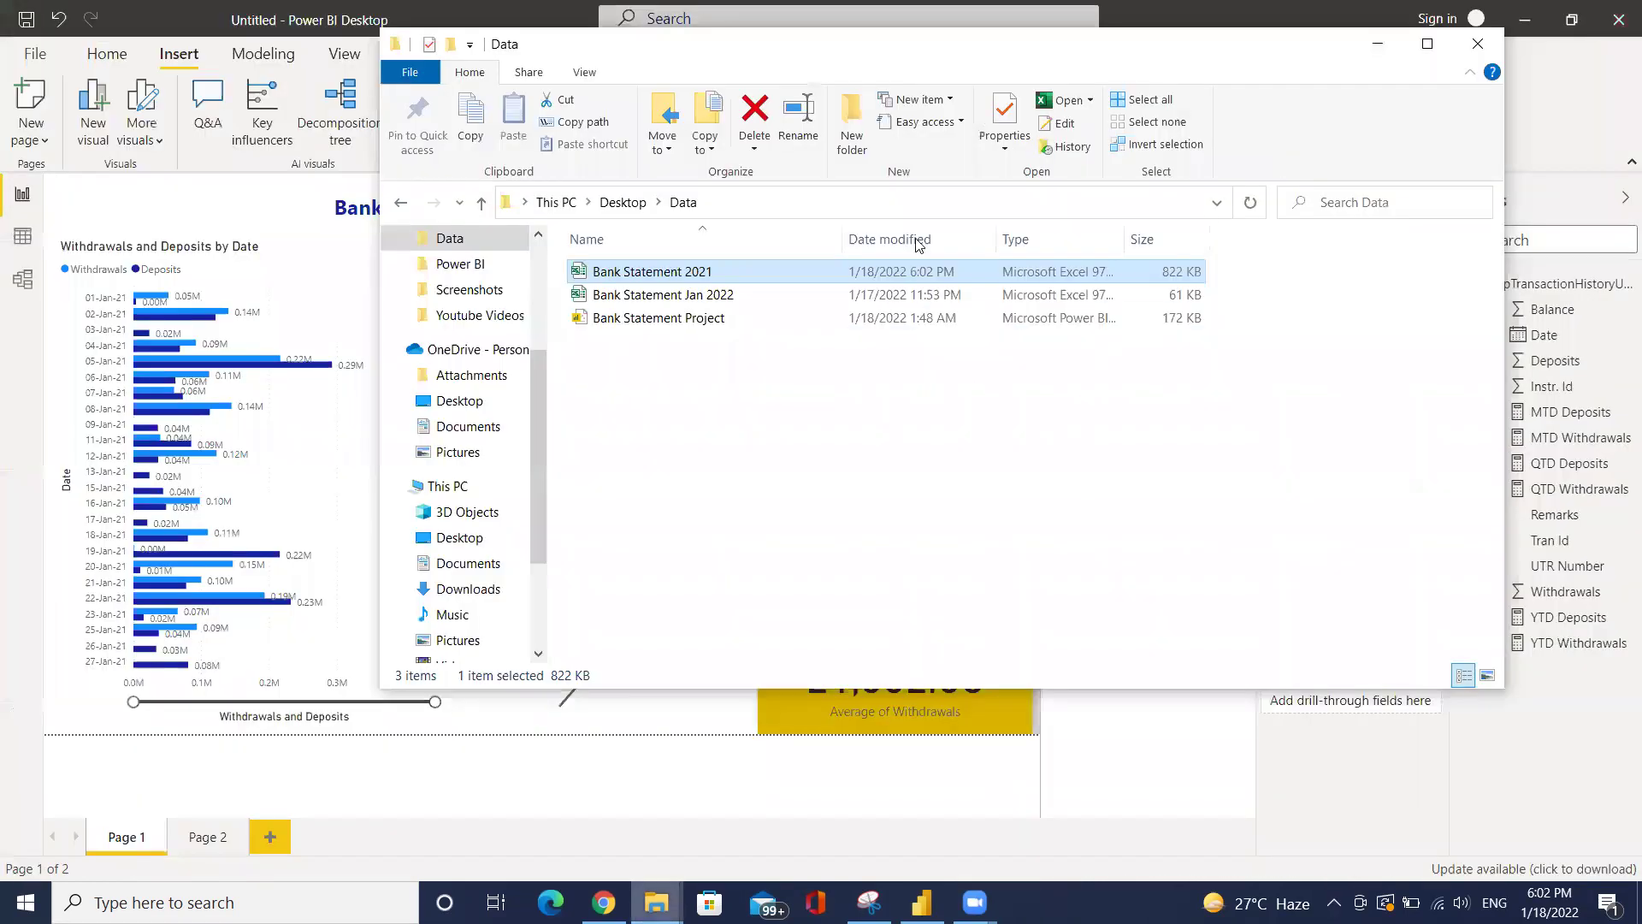
click(1377, 48)
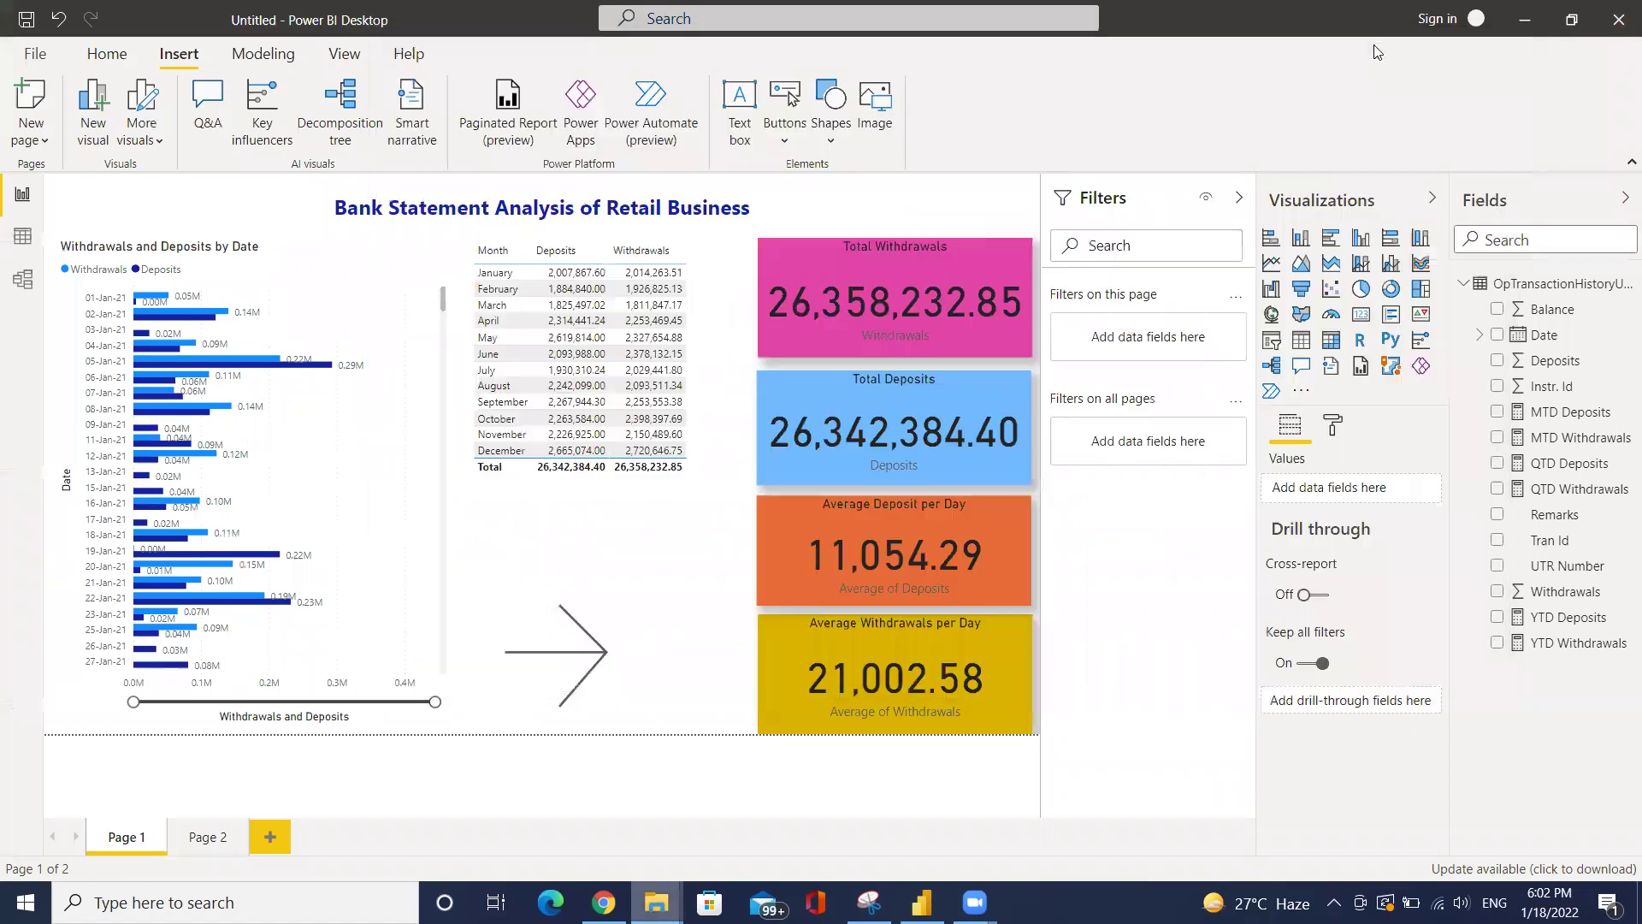
Refresh the report data so Total Deposits shows 27,728,009.55
click(107, 57)
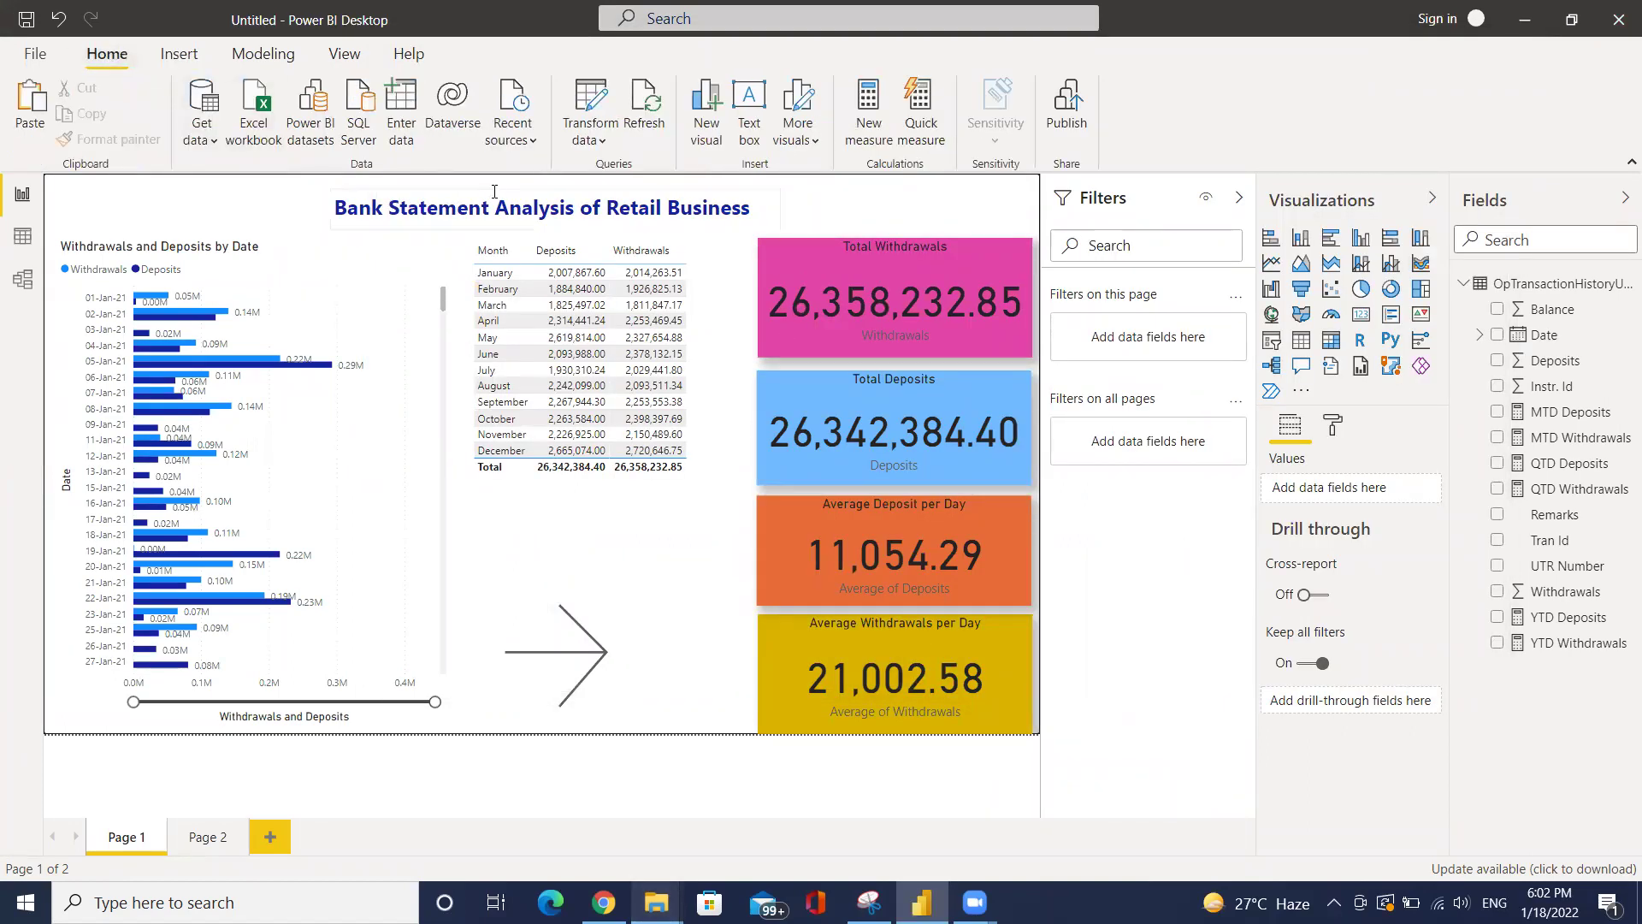
click(655, 110)
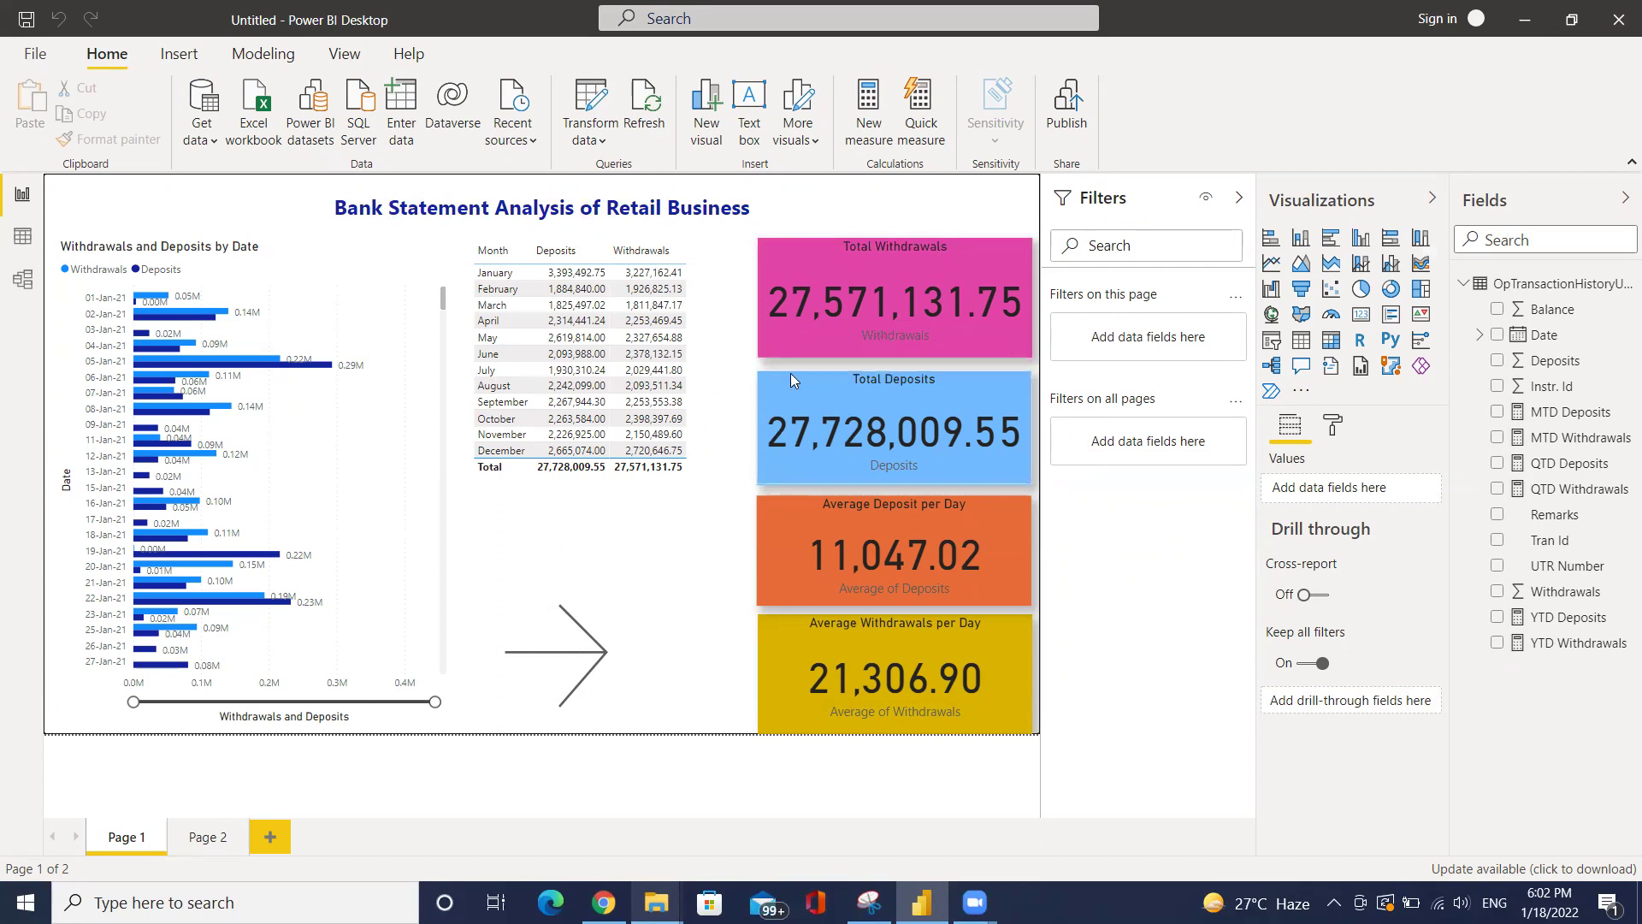
mouse_move(581, 372)
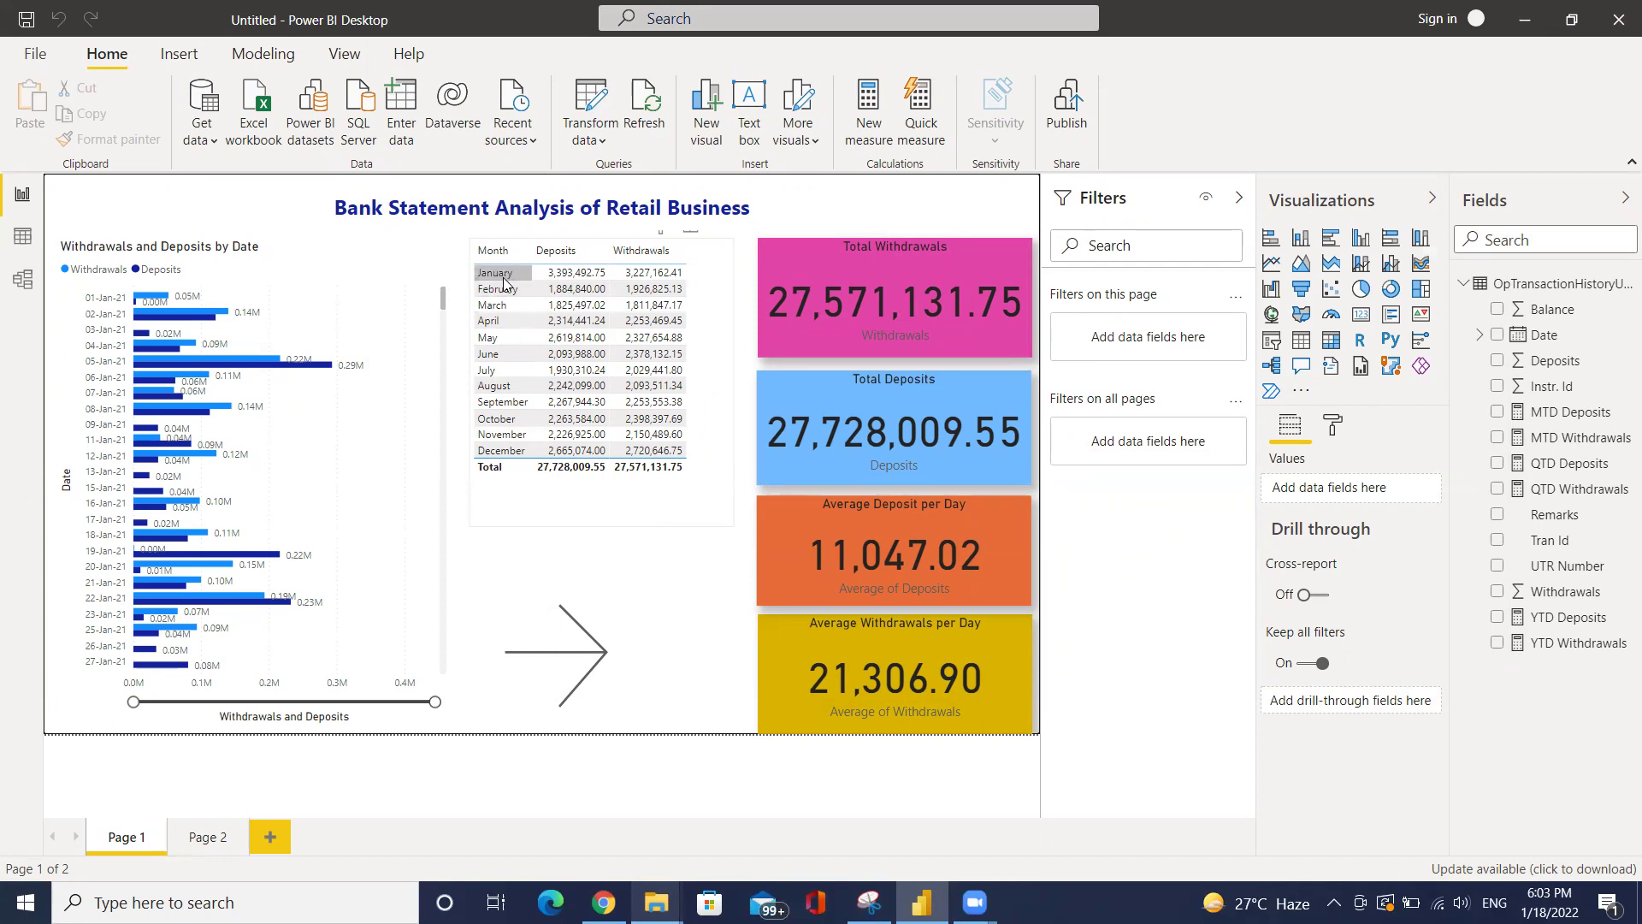
Swap Month for the Date hierarchy's Year and Month, with Deposits then Withdrawals last
click(707, 301)
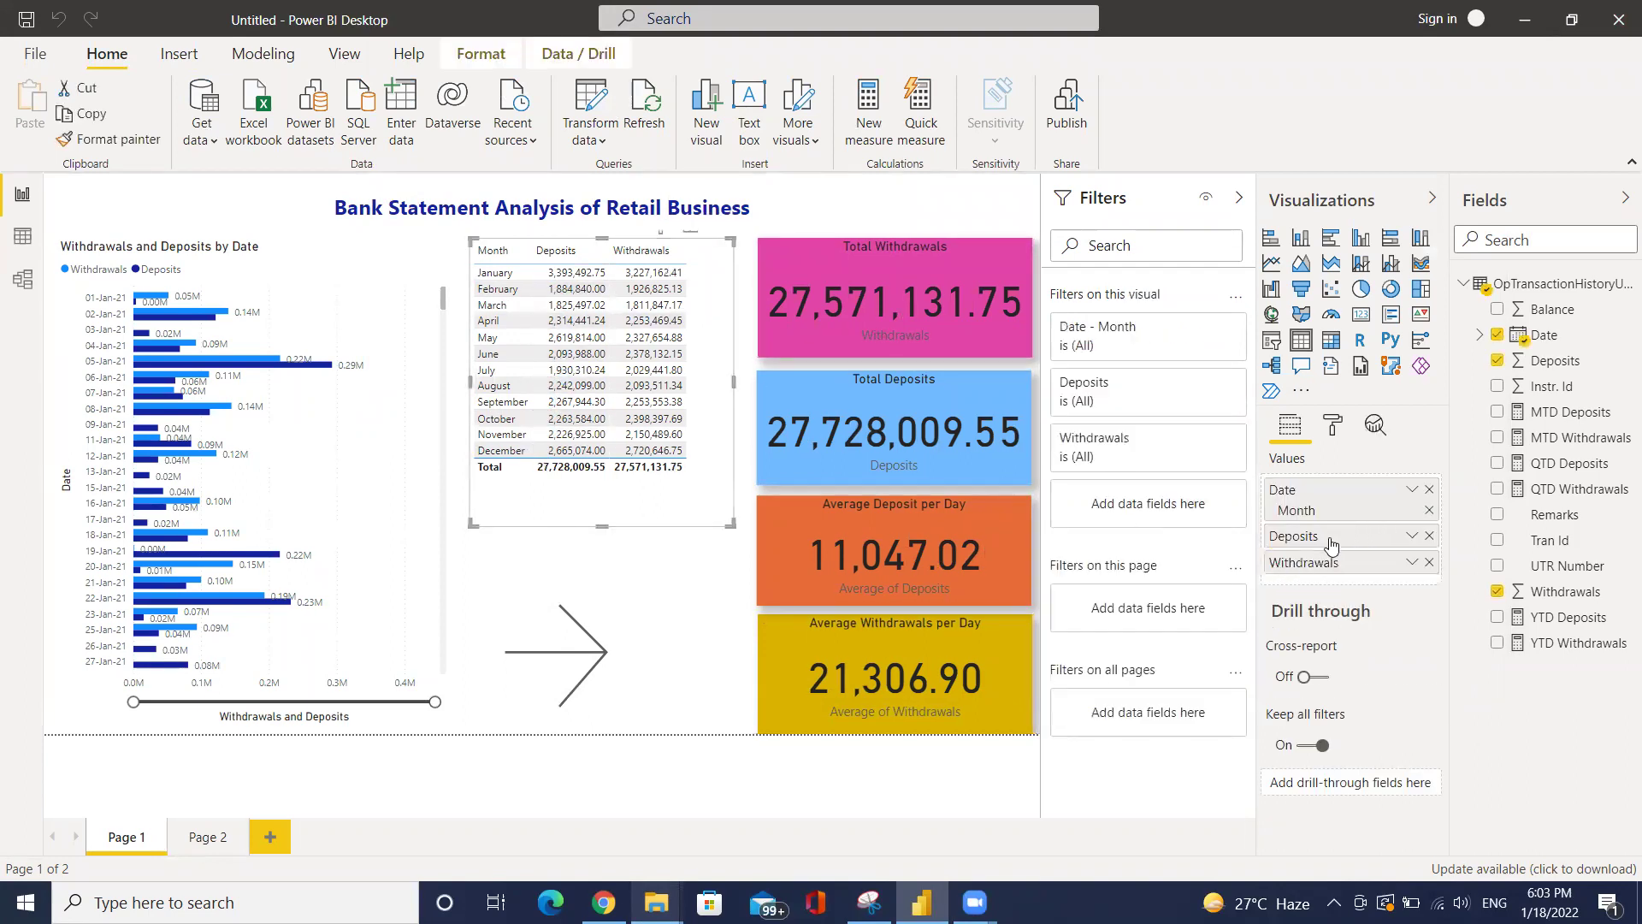
click(1427, 493)
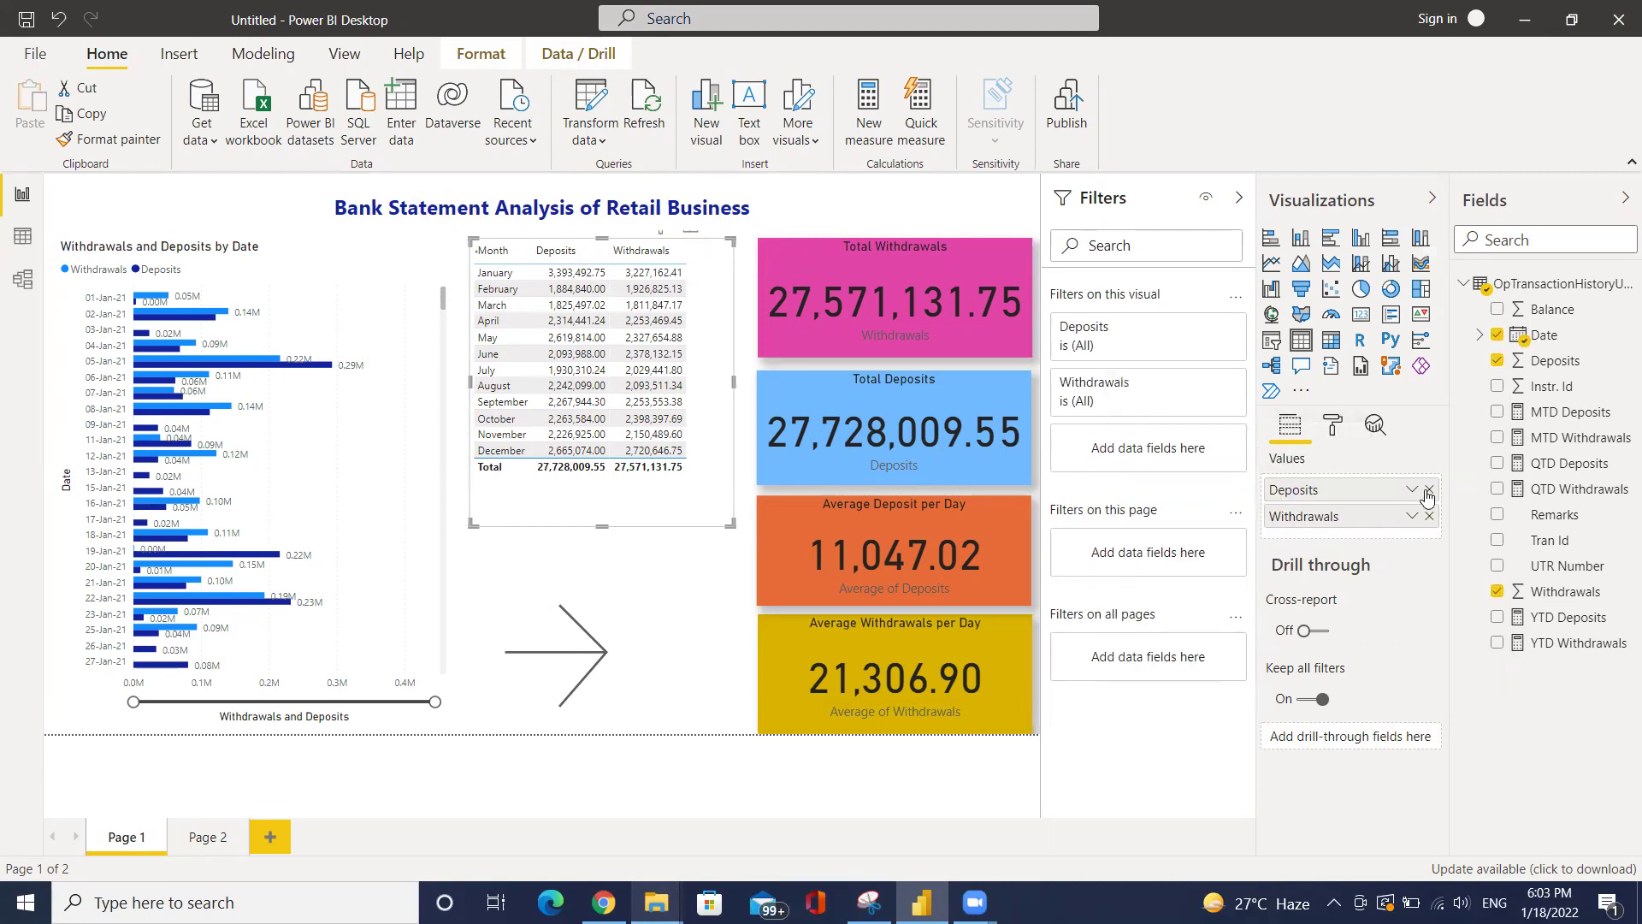
click(1498, 336)
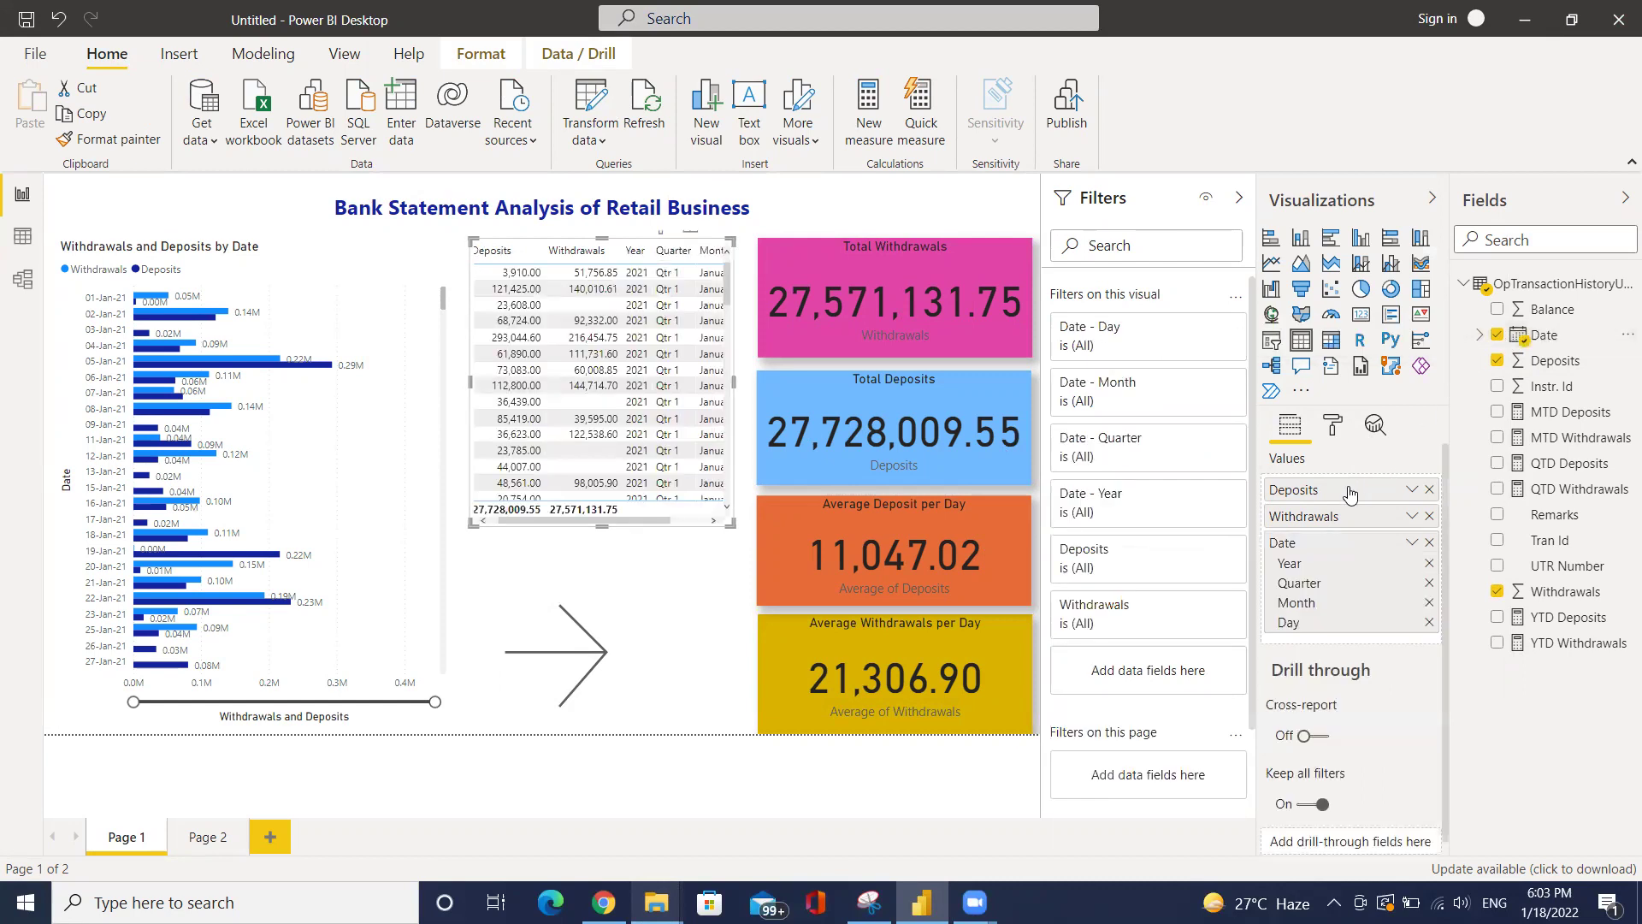
drag(1352, 490, 1360, 646)
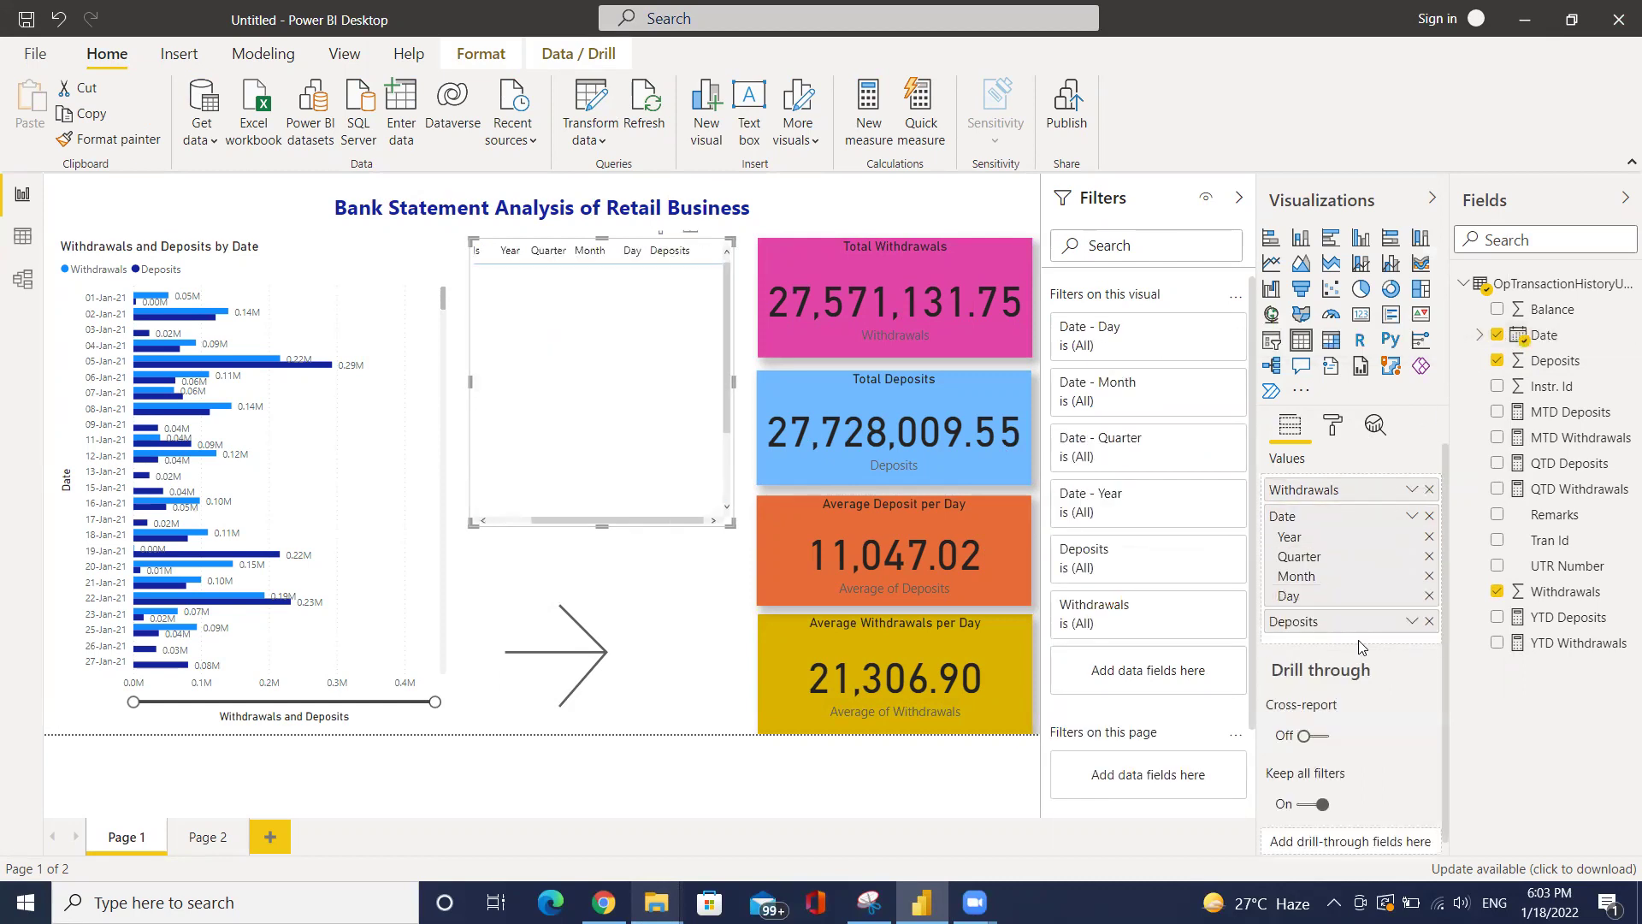
drag(1320, 497, 1320, 605)
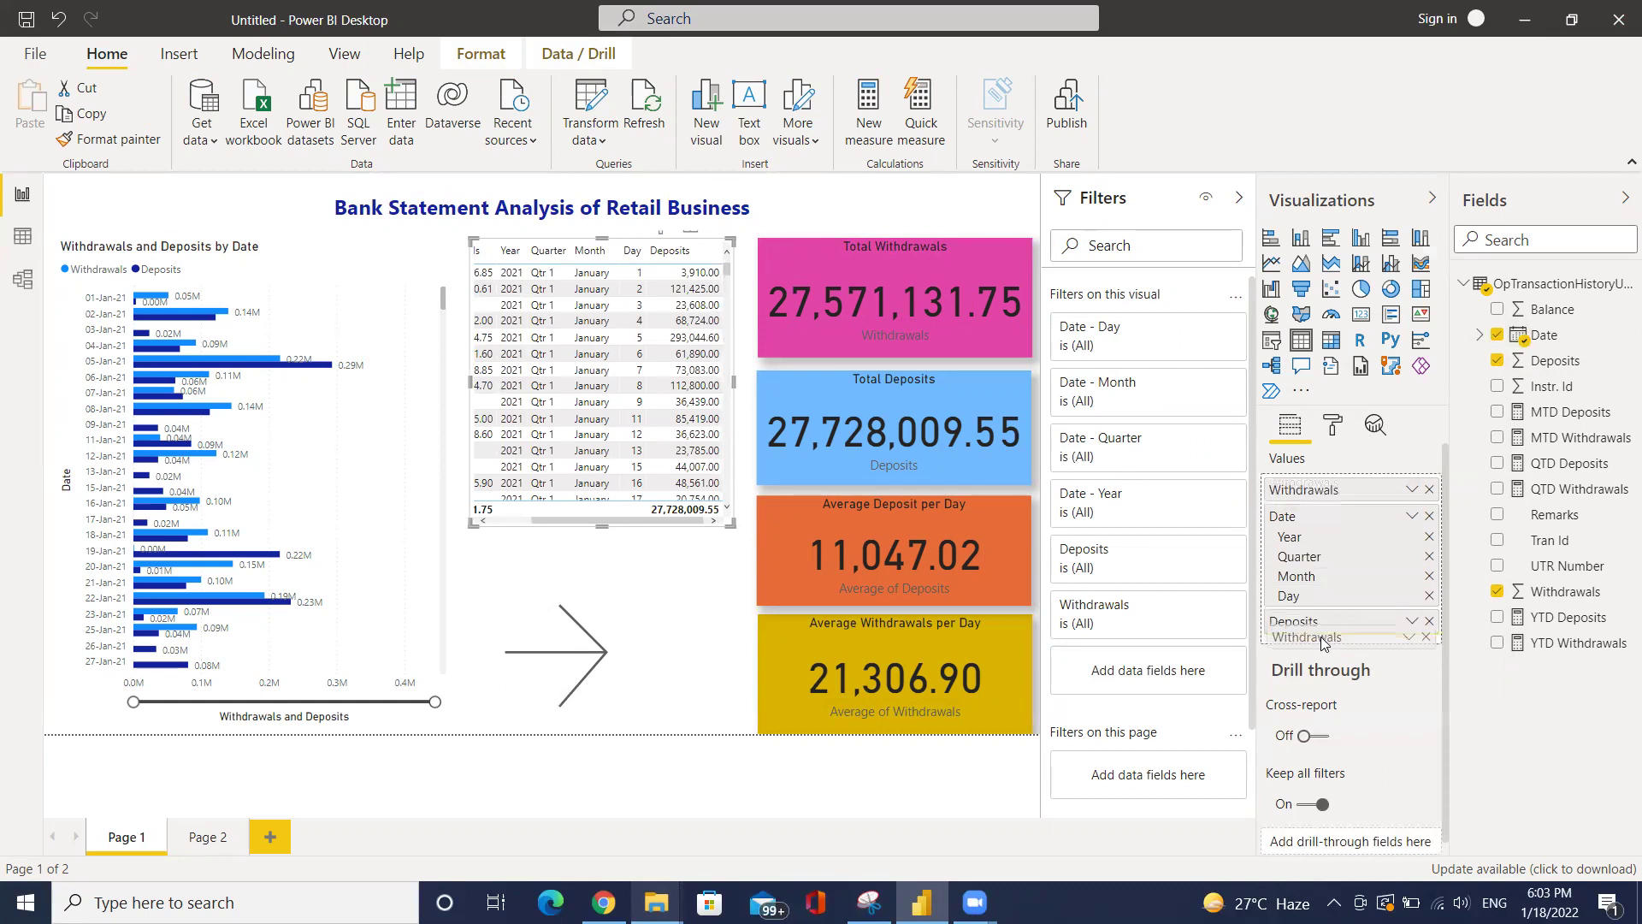
drag(1322, 643, 1321, 640)
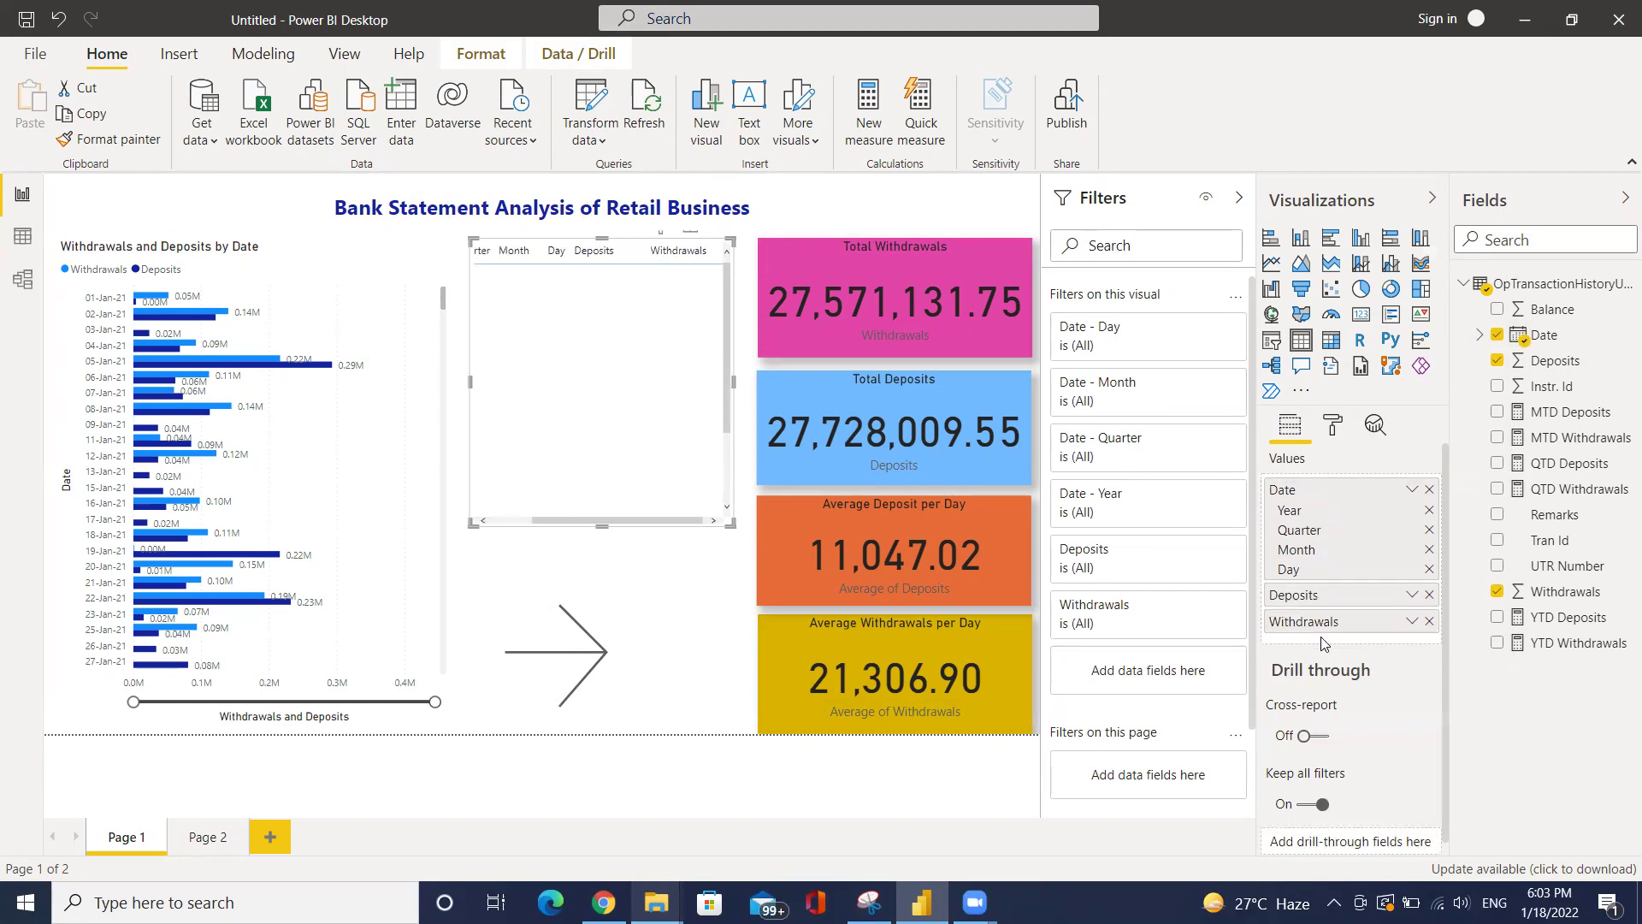
click(1429, 531)
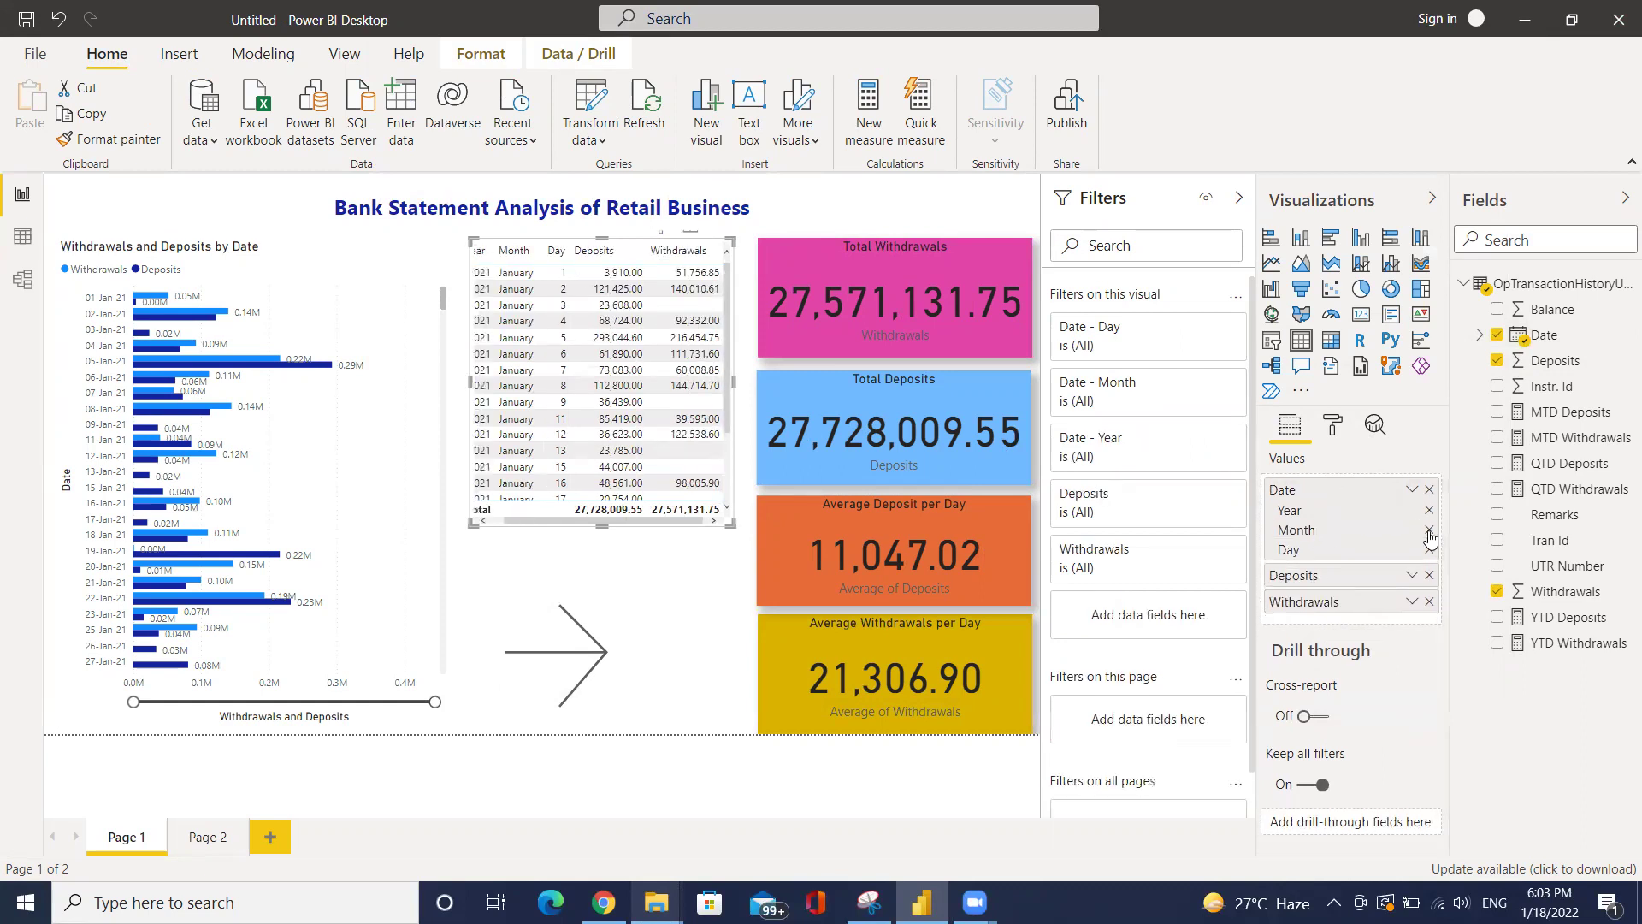
click(1429, 550)
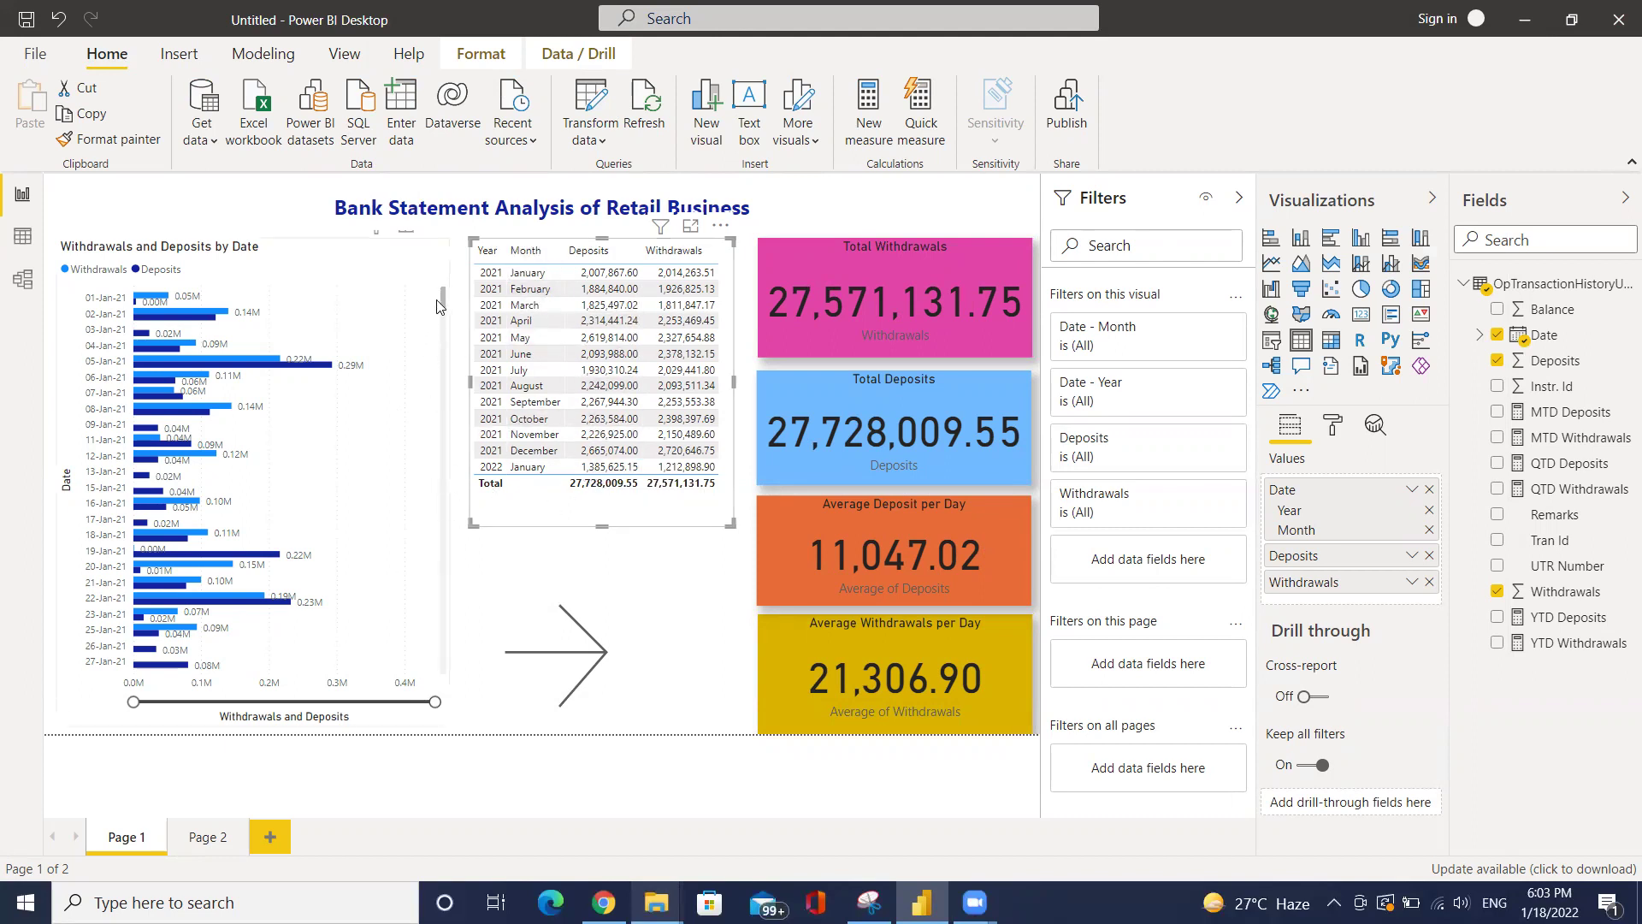
Scroll the daily chart to 16-Jan-22 and select the next-page arrow button
drag(444, 303, 450, 684)
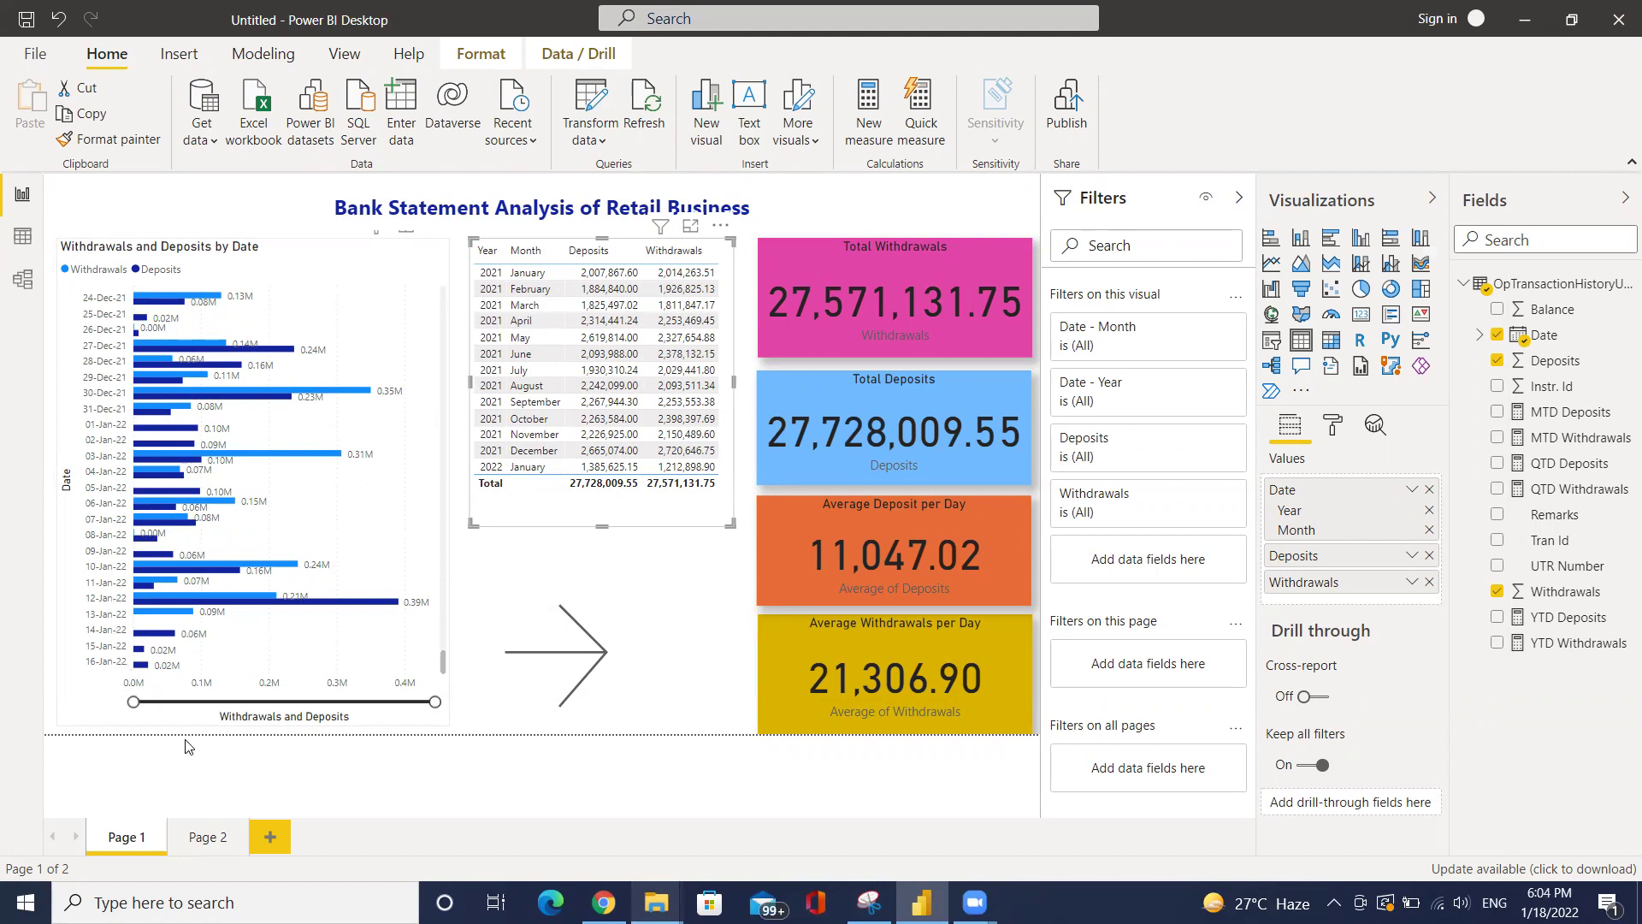
click(561, 656)
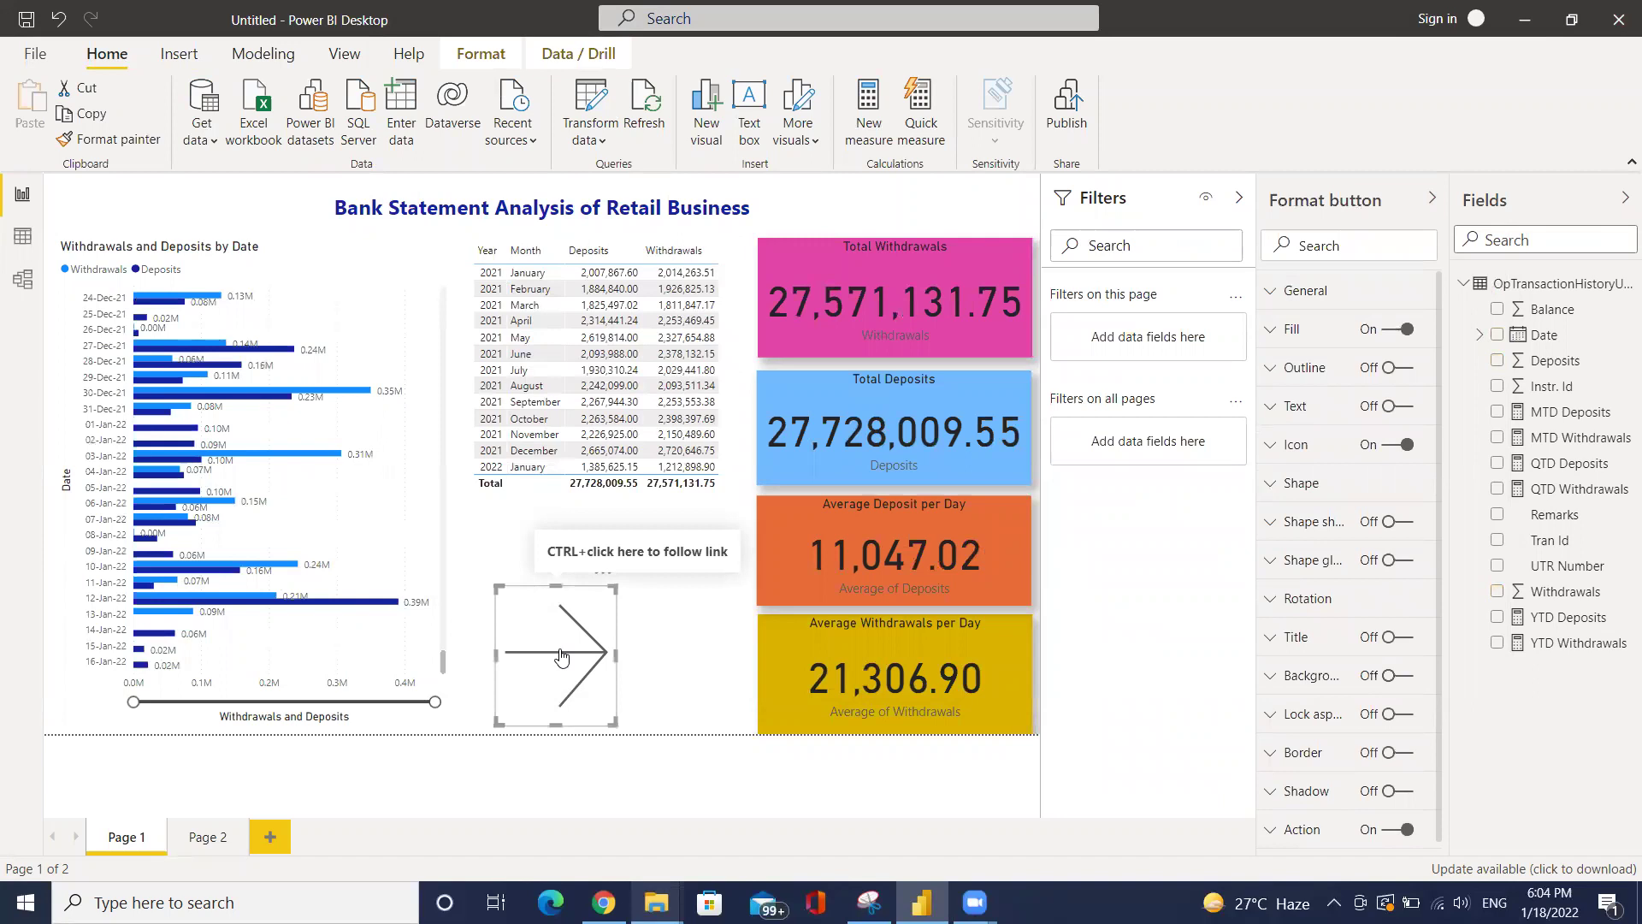
On Page 2, scroll the running-totals table down to the January 2022 rows
ctrl+click(562, 656)
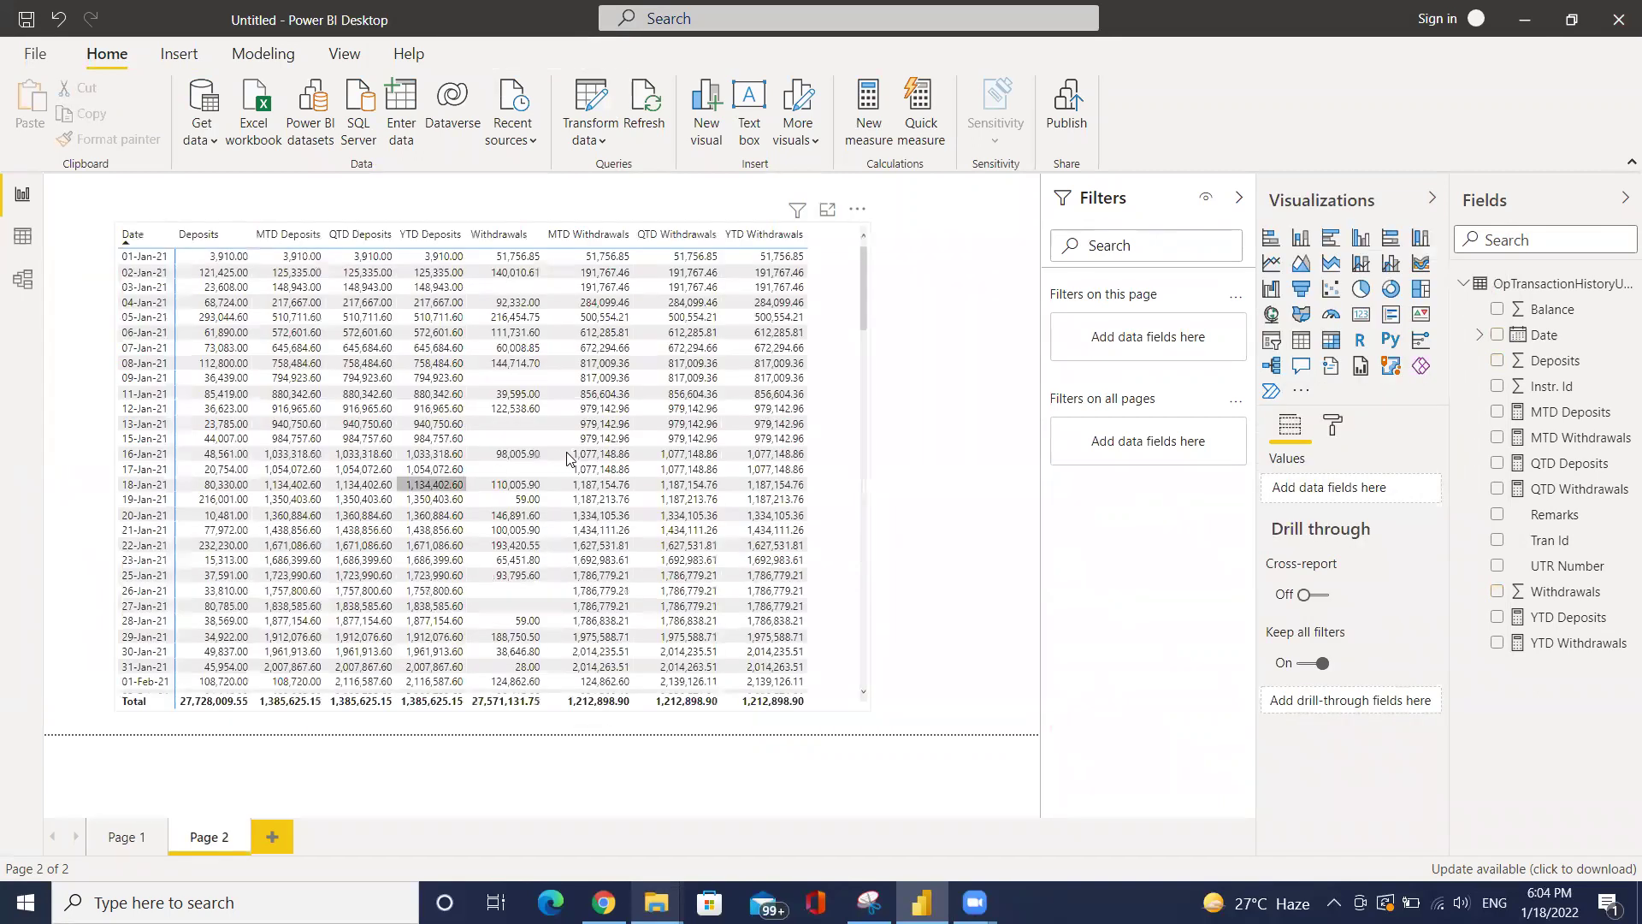
drag(864, 251, 872, 694)
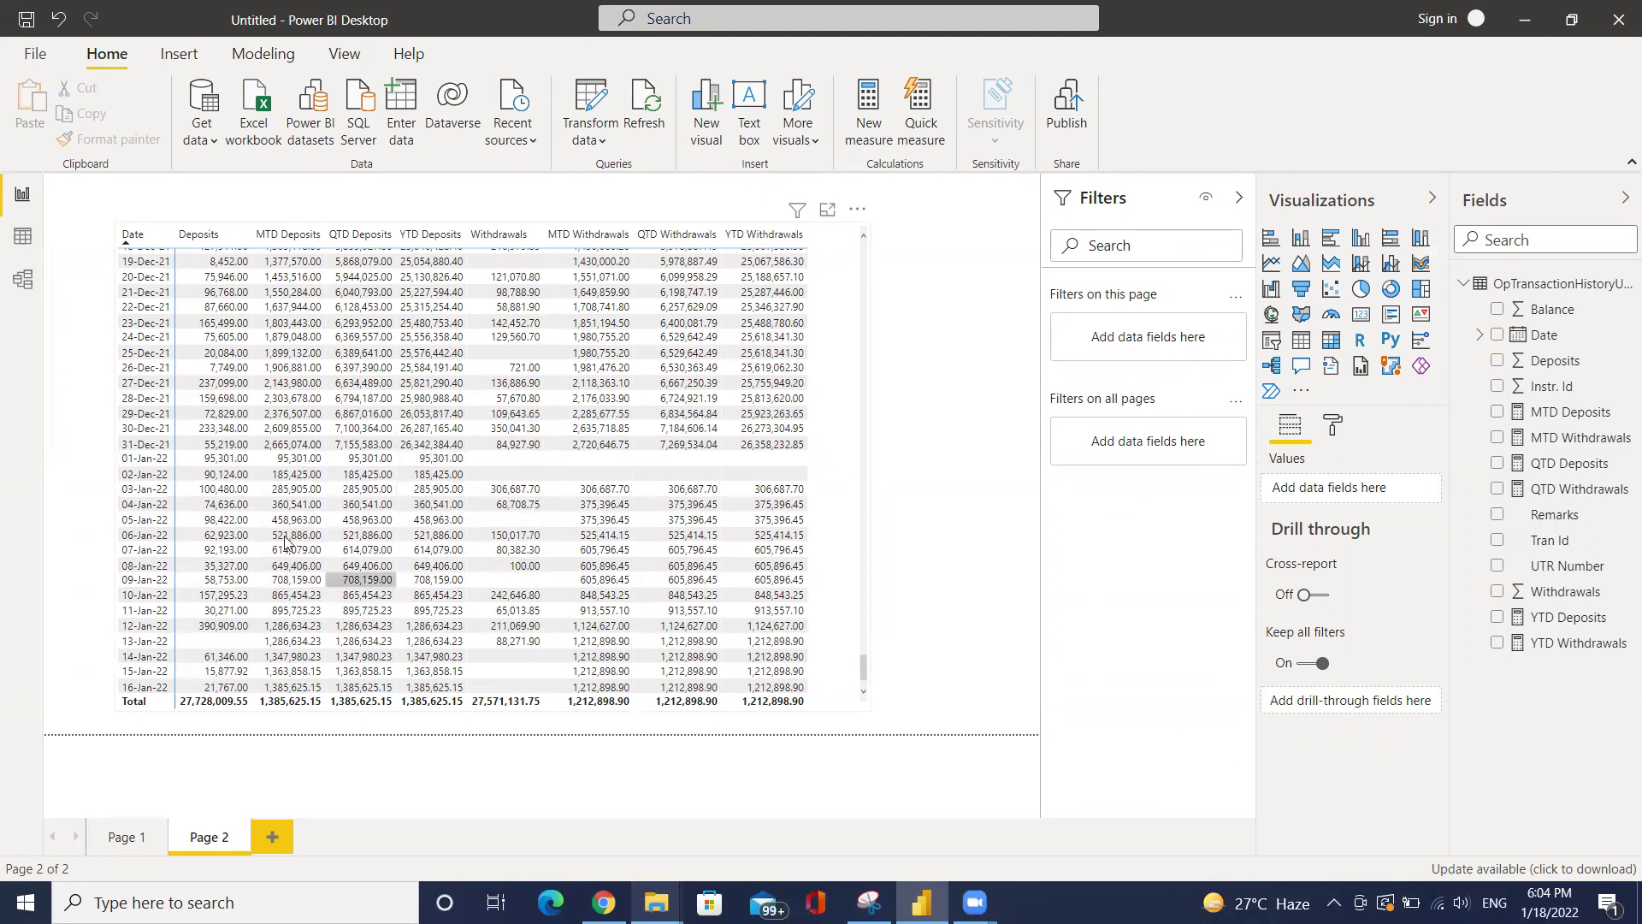
click(941, 391)
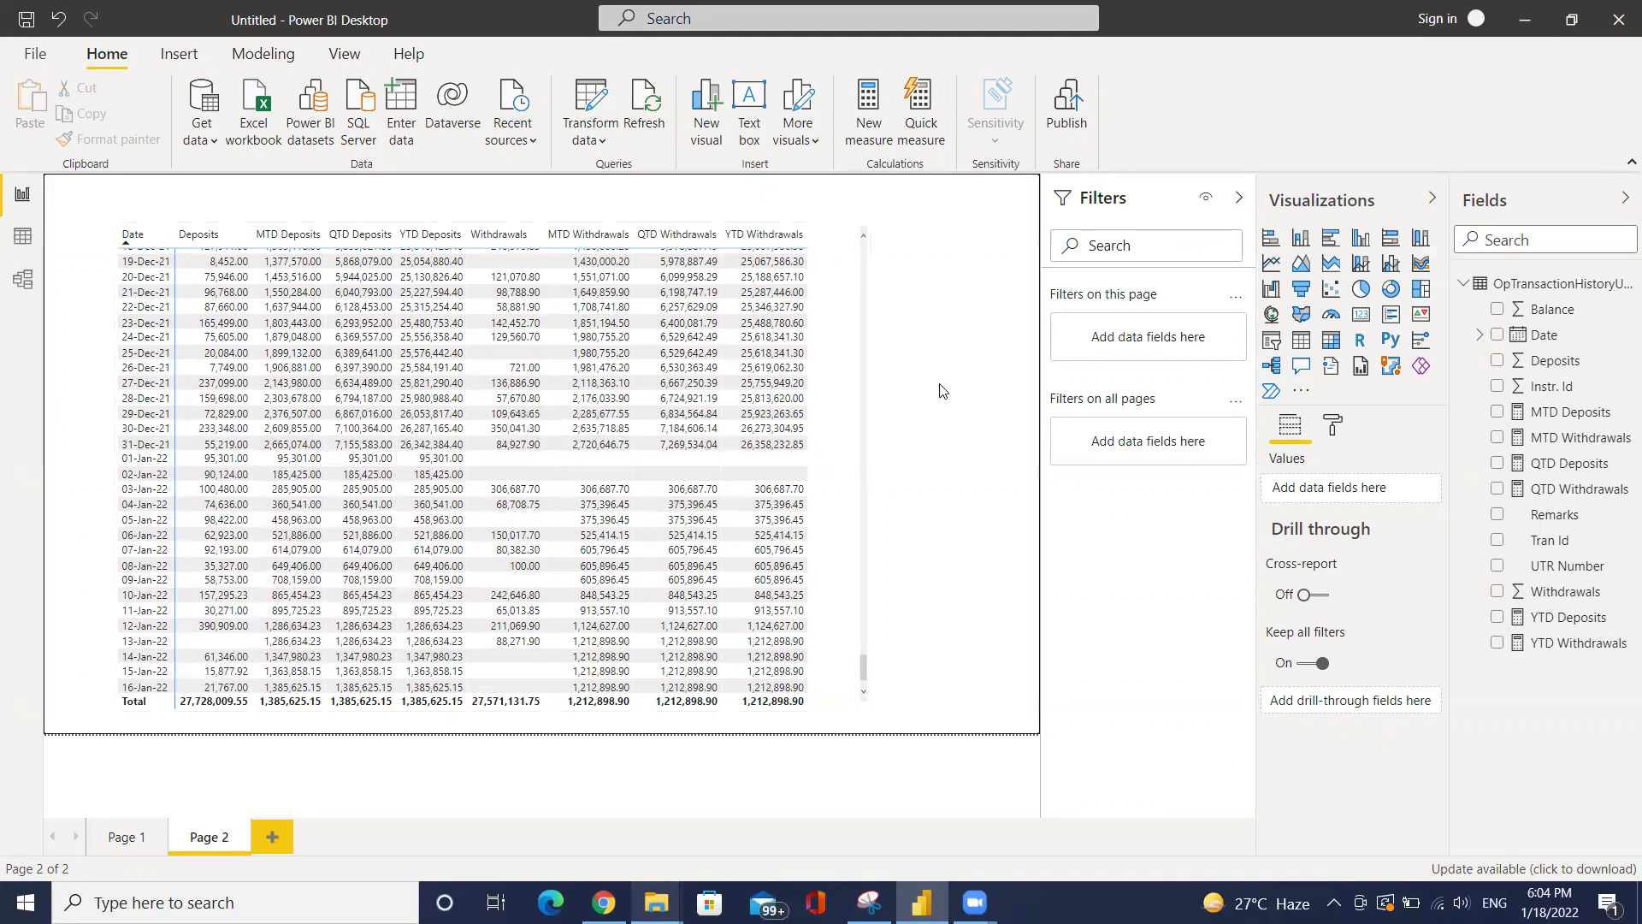